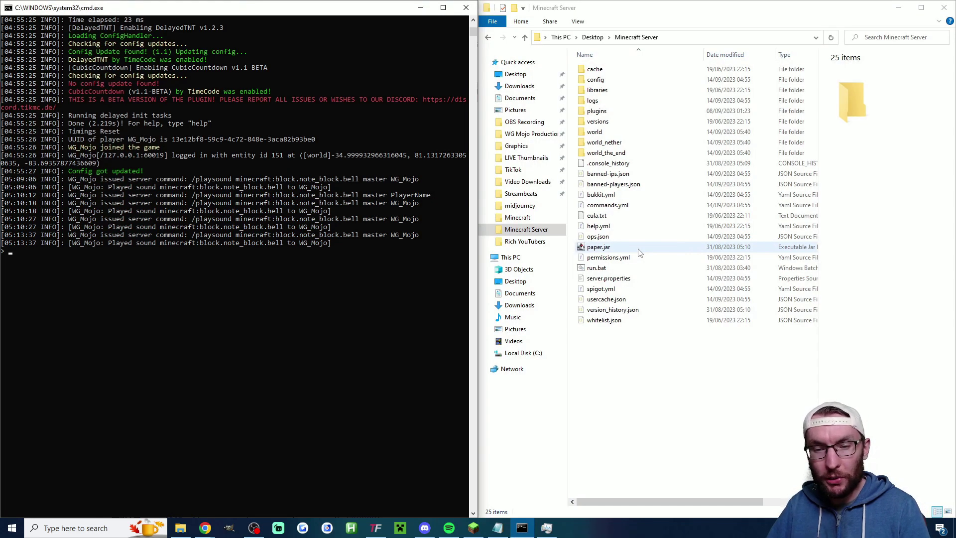
Step: Select and then deselect paper.jar in the Minecraft Server folder
click(640, 253)
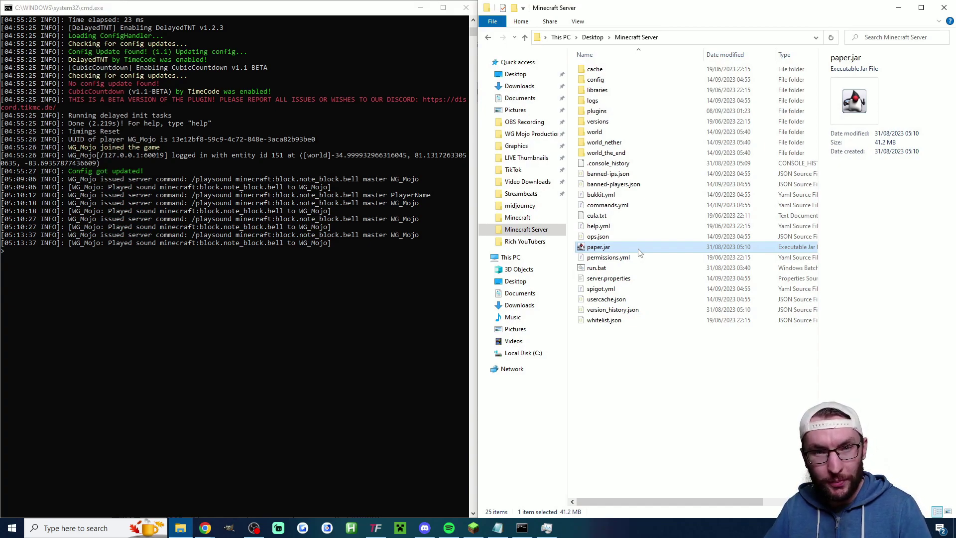
click(673, 342)
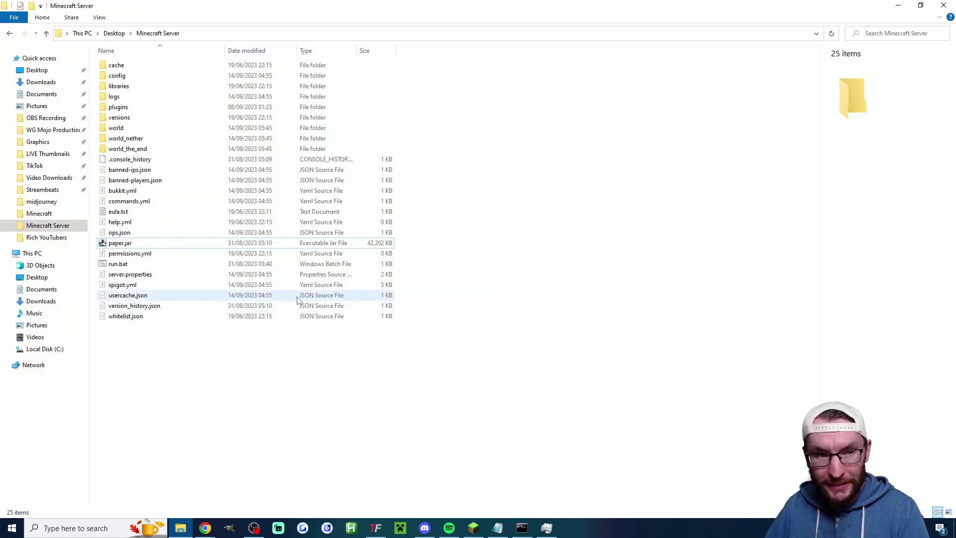
click(143, 277)
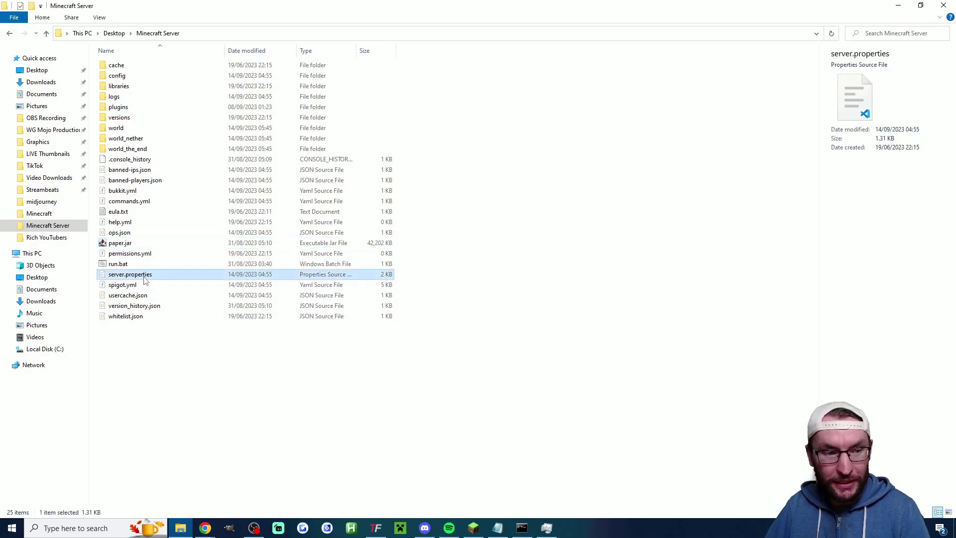
right_click(145, 281)
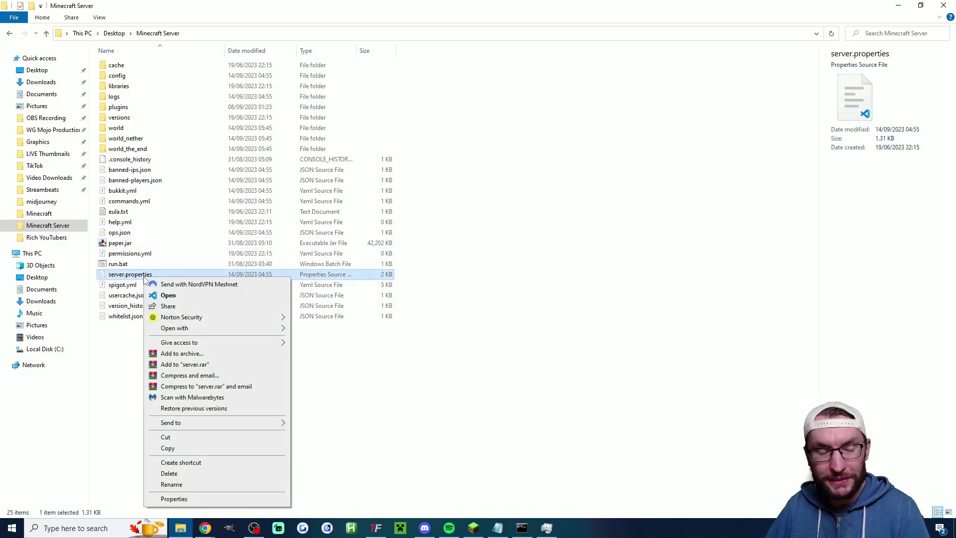
mouse_move(240, 328)
click(340, 330)
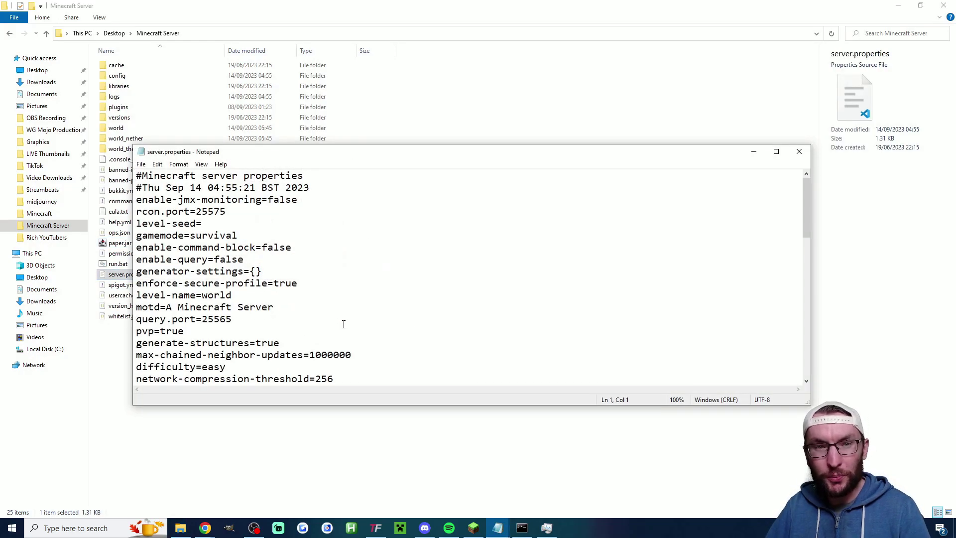
scroll(348, 316, down, 5)
drag(298, 307, 137, 310)
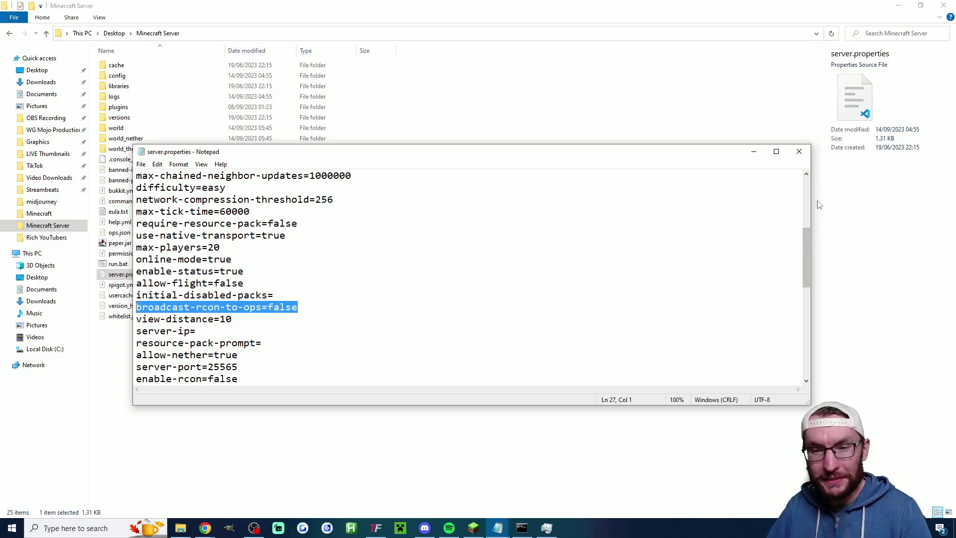
click(799, 151)
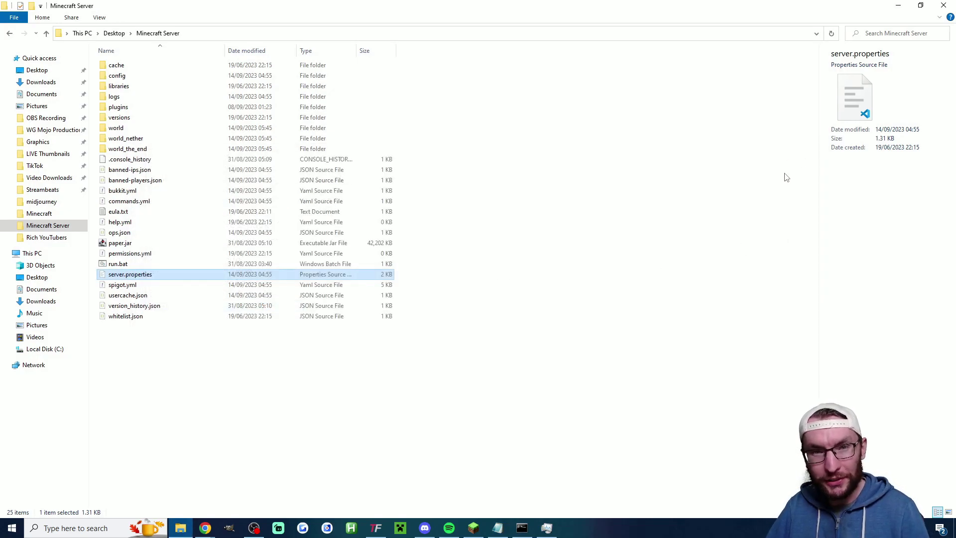
Step: Switch from the Minecraft Alerts post to the Minecraft server console window, then to the next browser tab
key(alt+Tab)
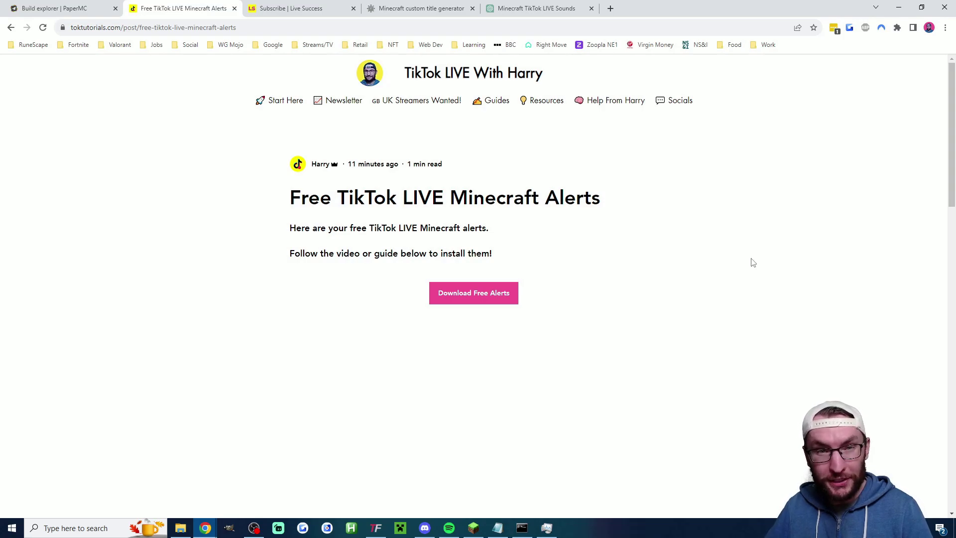
key(ctrl+Tab)
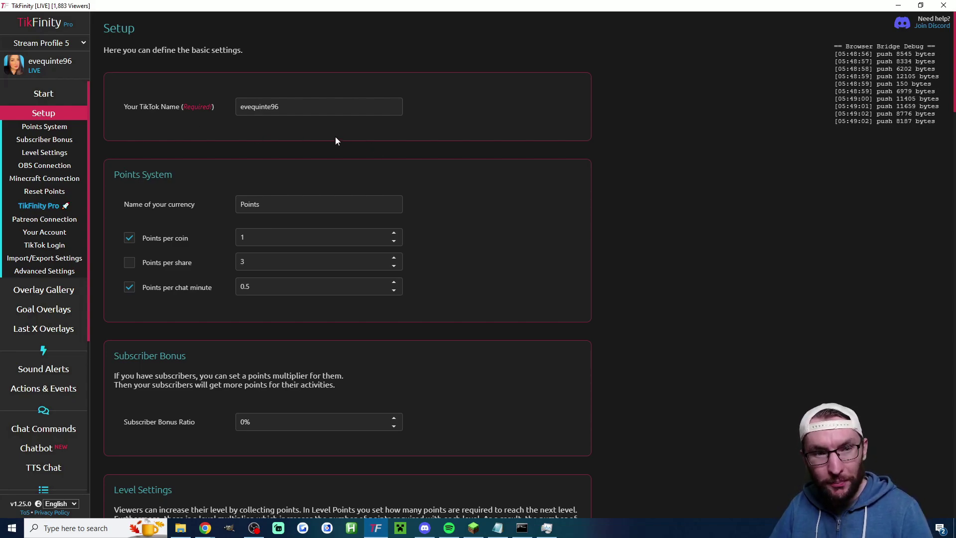
double_click(289, 107)
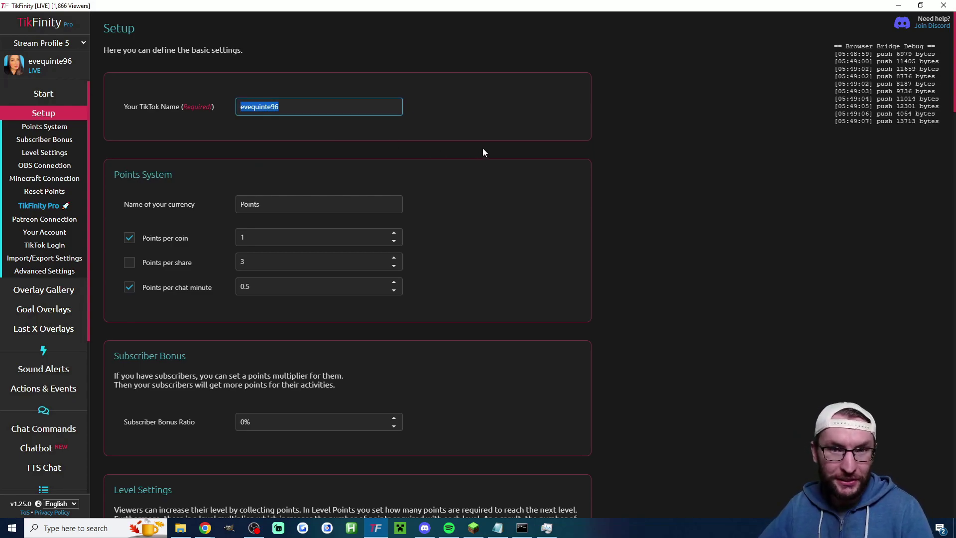
scroll(551, 226, down, 6)
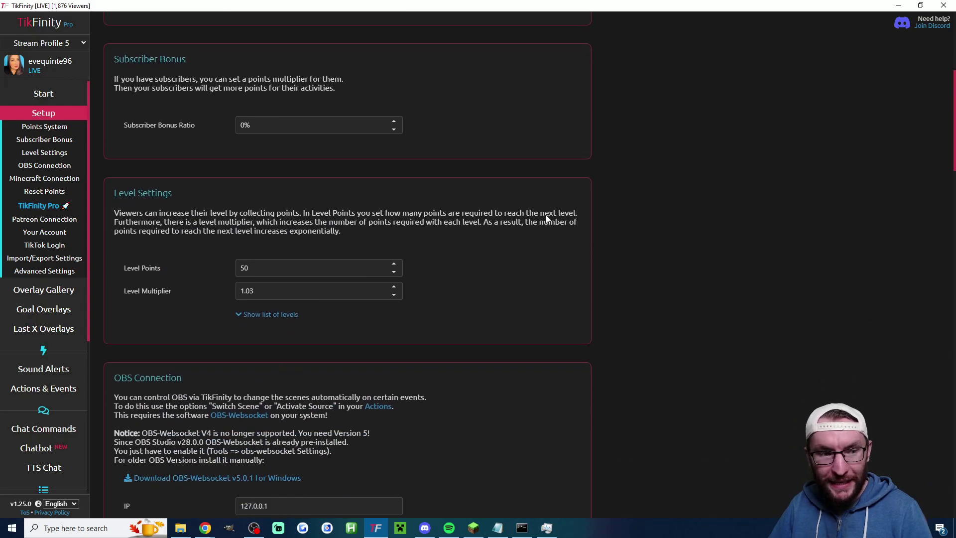
scroll(548, 219, down, 12)
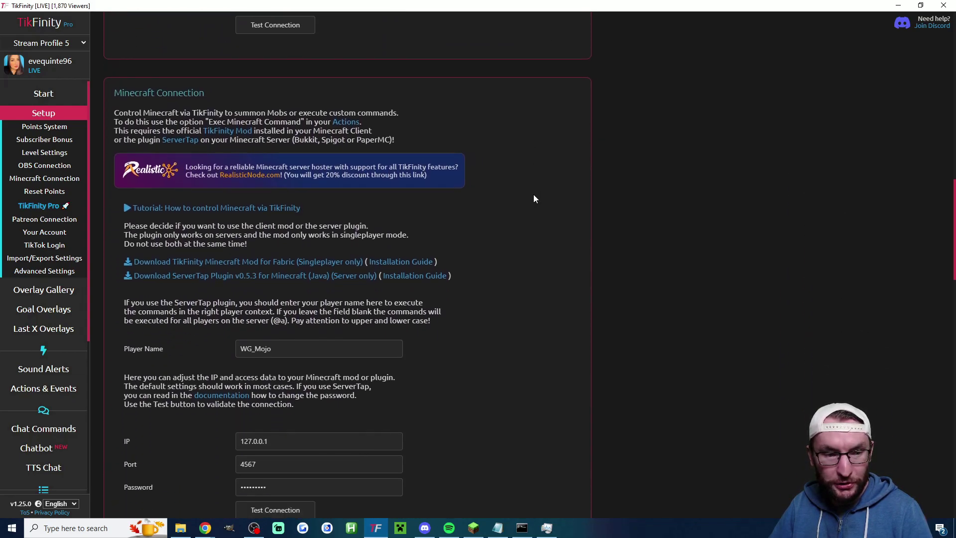
scroll(535, 199, down, 1)
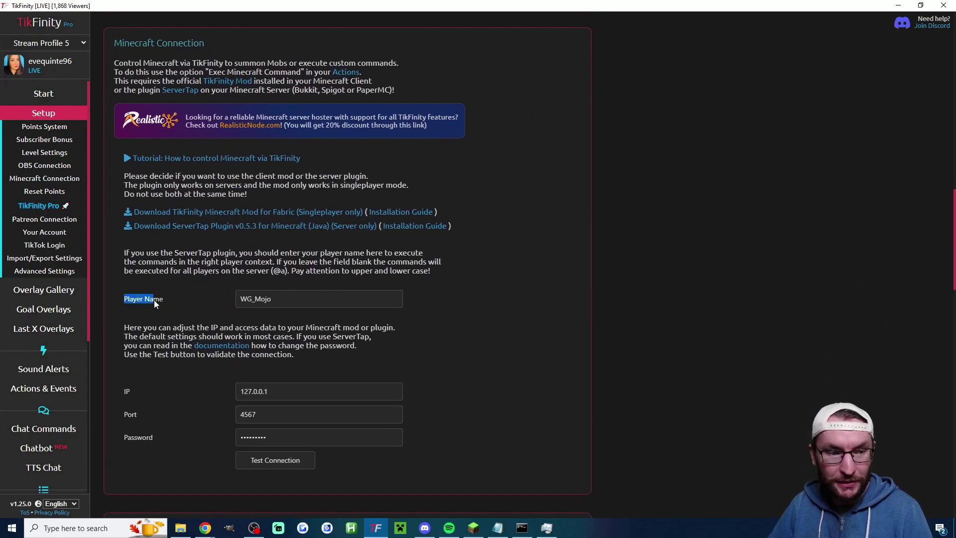
double_click(274, 299)
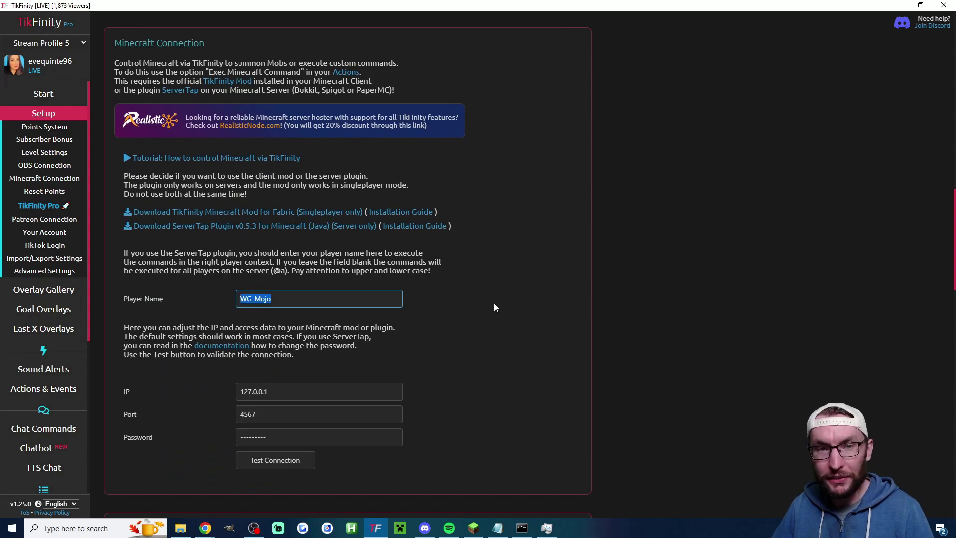
scroll(578, 235, down, 20)
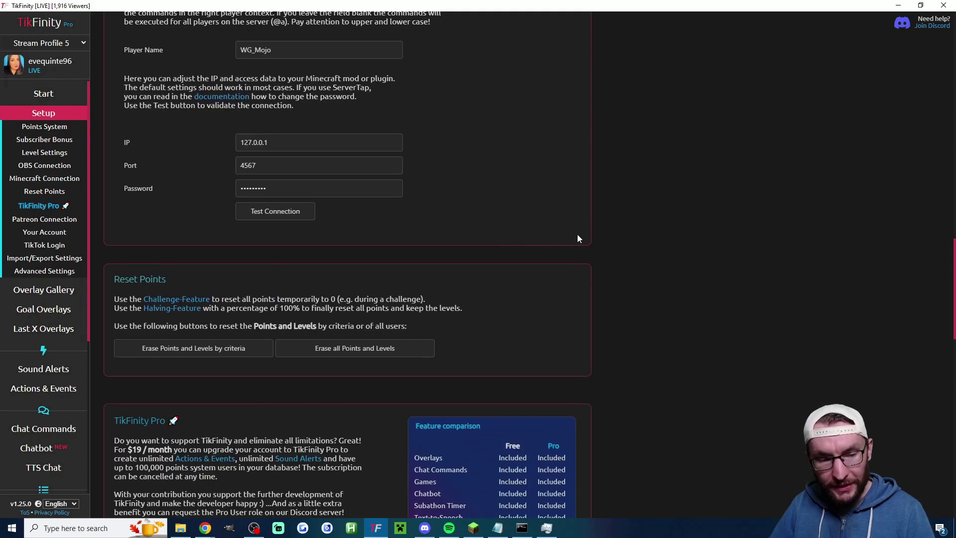
scroll(567, 237, down, 3)
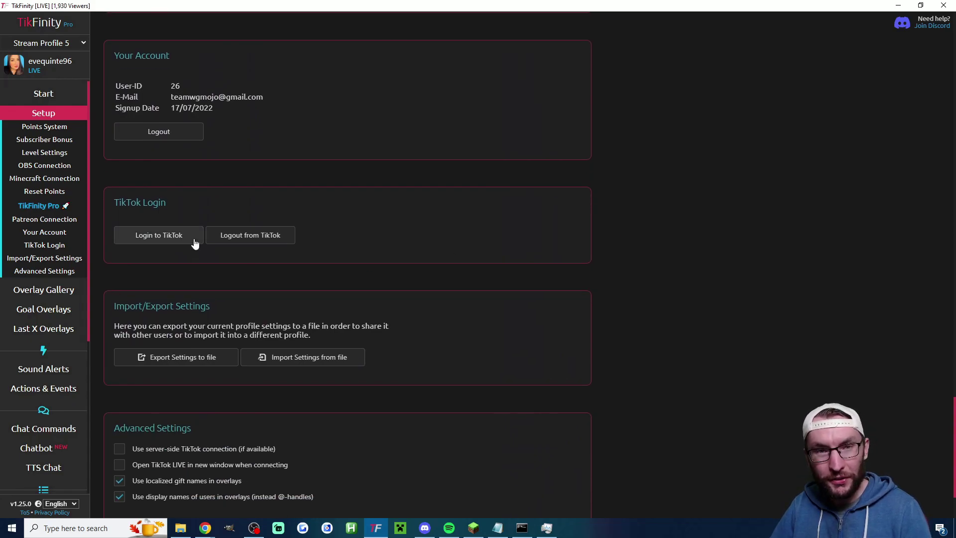
scroll(423, 258, down, 2)
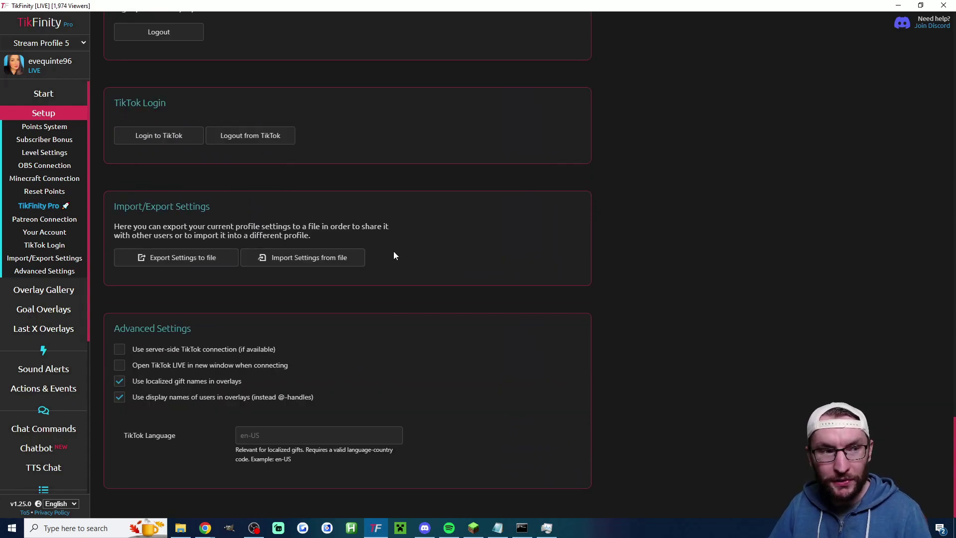
Step: Import Minecraft Alerts.tfc with its 5 actions and 5 events, then view Actions & Events
click(343, 264)
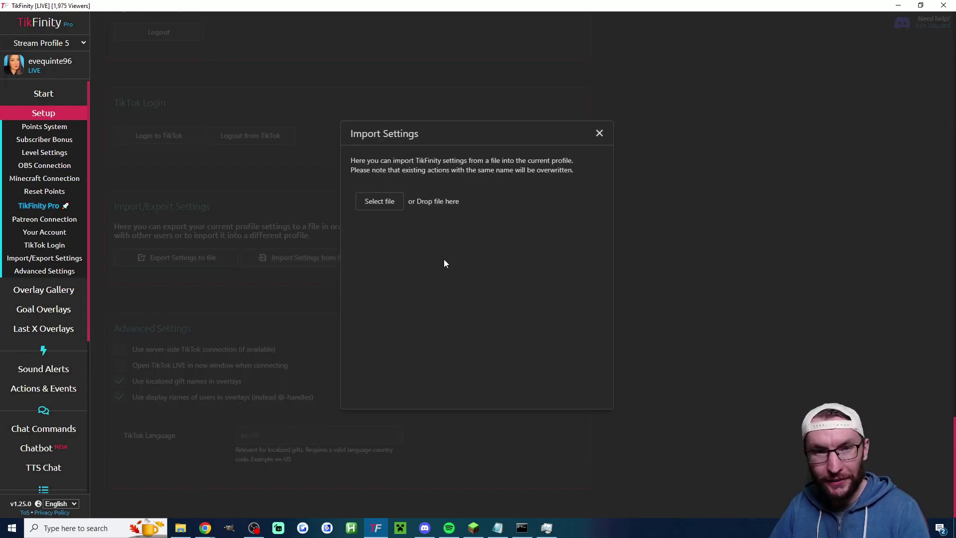
click(389, 206)
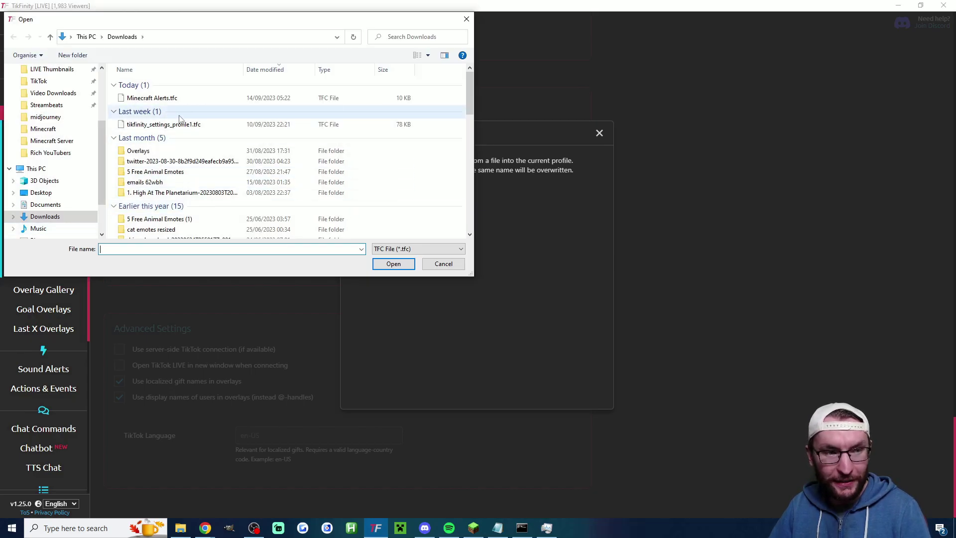
double_click(186, 99)
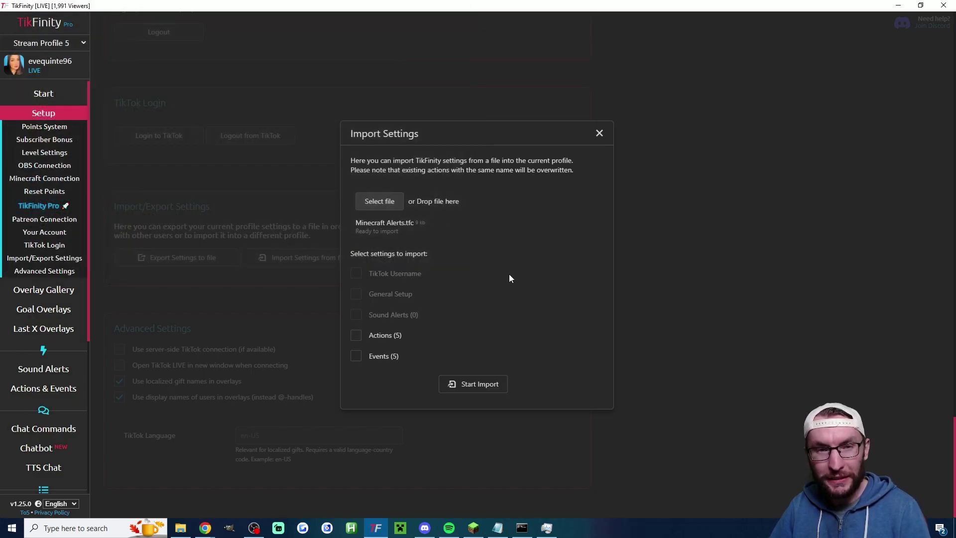
click(356, 337)
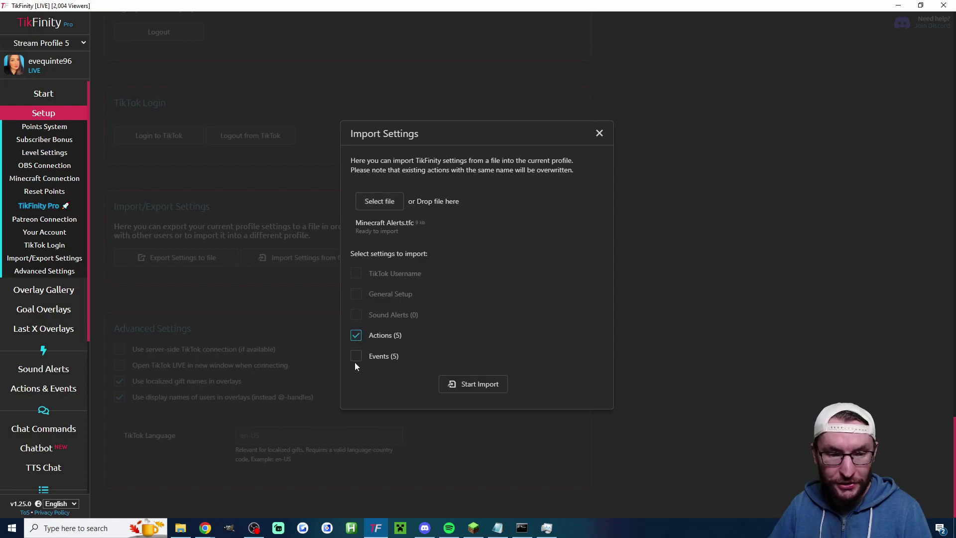
click(356, 356)
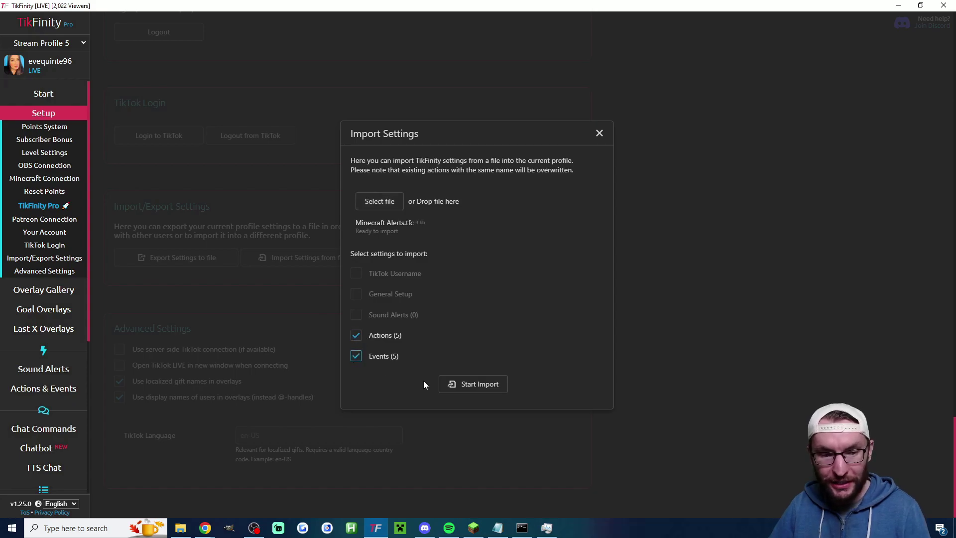
click(496, 385)
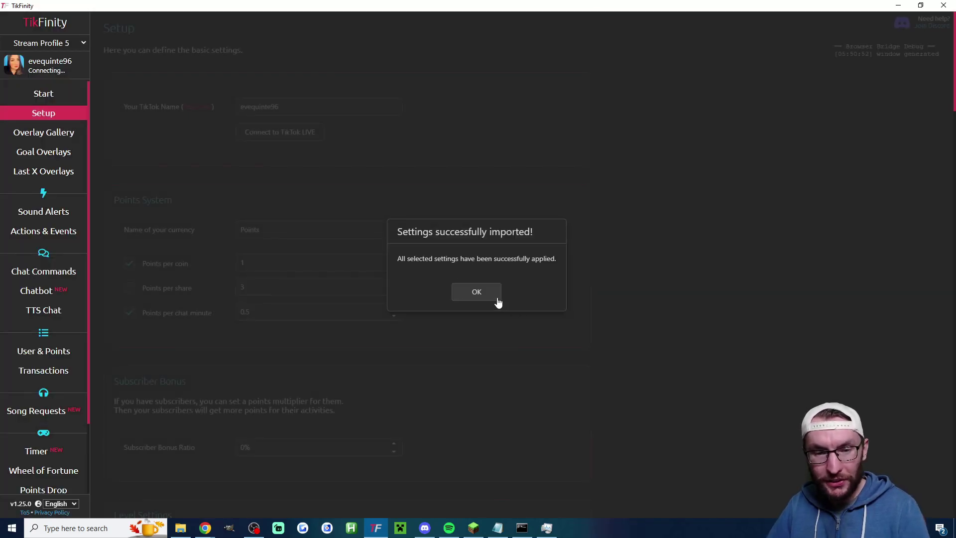
click(492, 298)
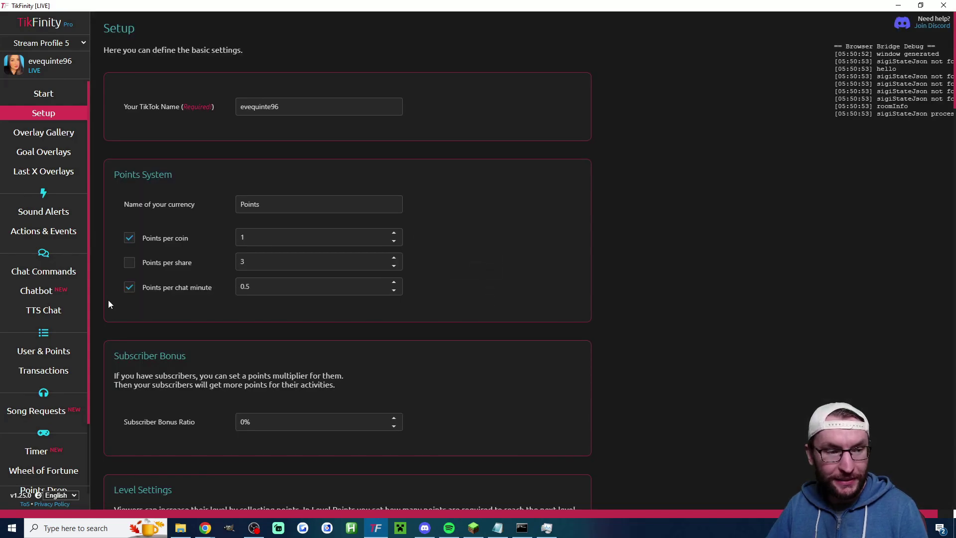
click(56, 234)
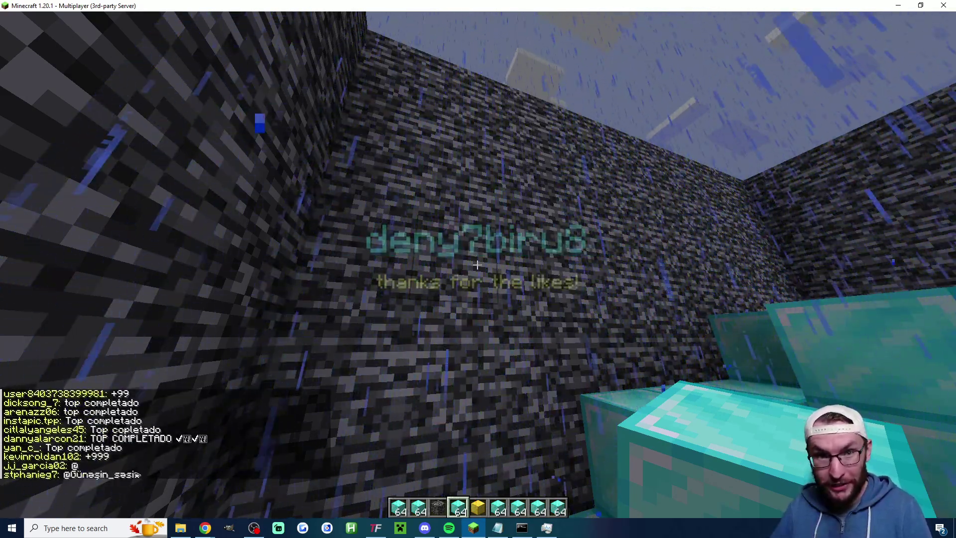
key(alt+Tab)
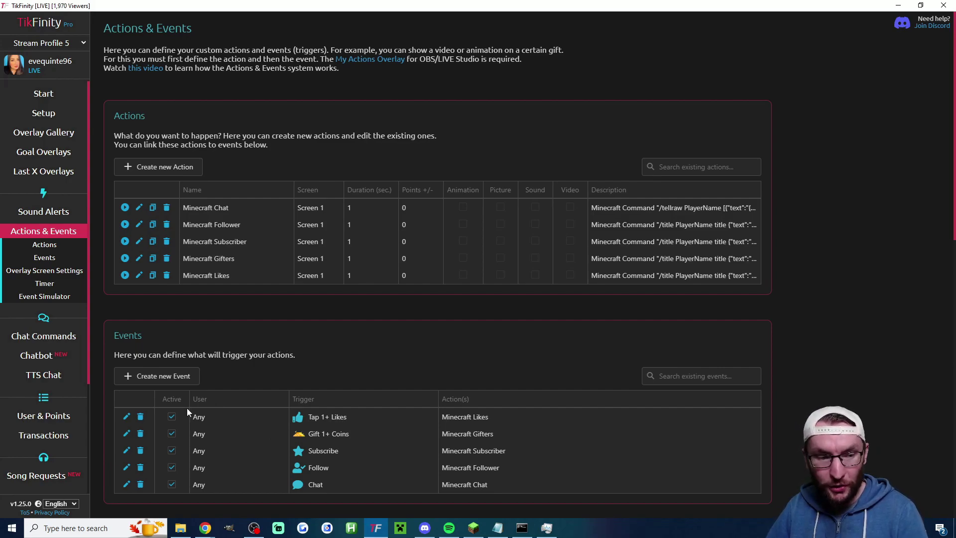
Step: Uncheck Active on the Tap 1+ Likes event and point out the Event Simulator heading
click(172, 416)
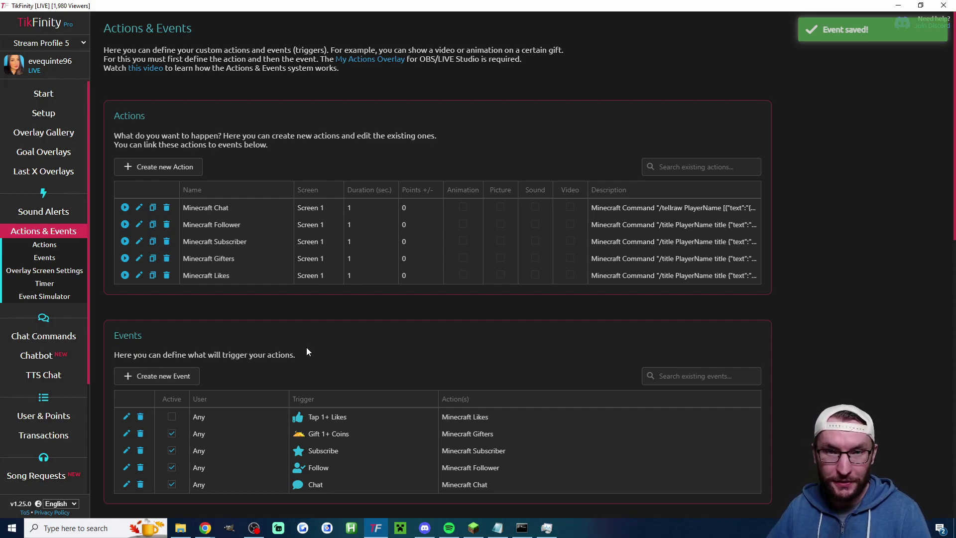
scroll(307, 352, down, 15)
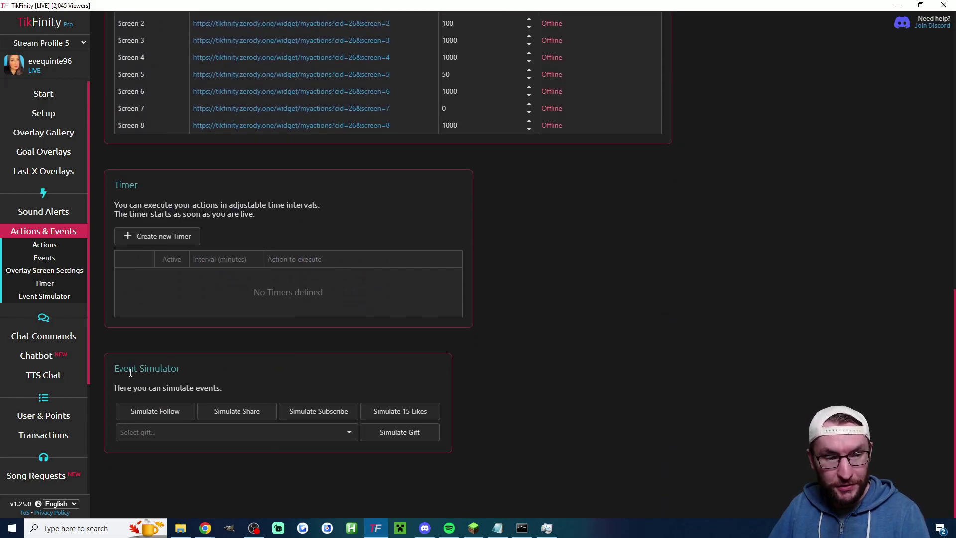
drag(113, 370, 196, 376)
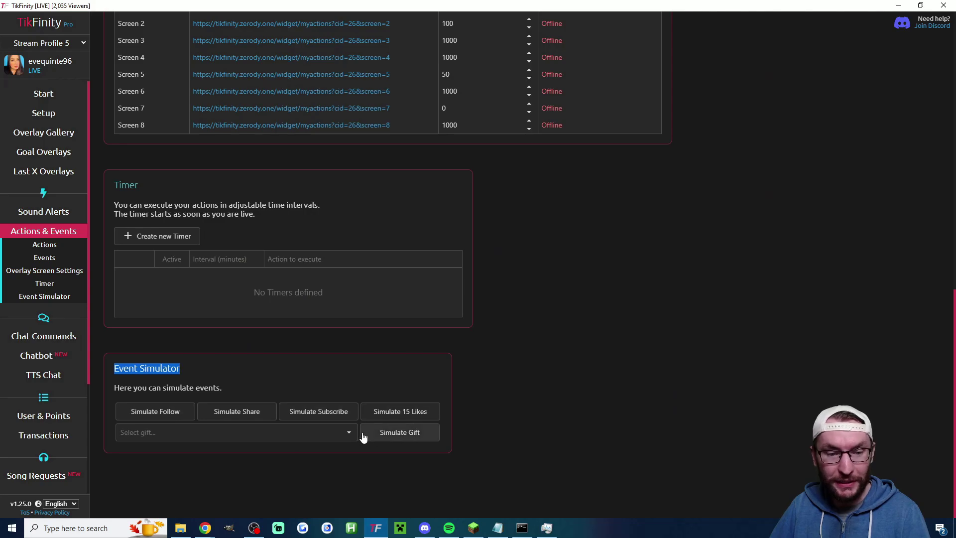
scroll(340, 335, up, 15)
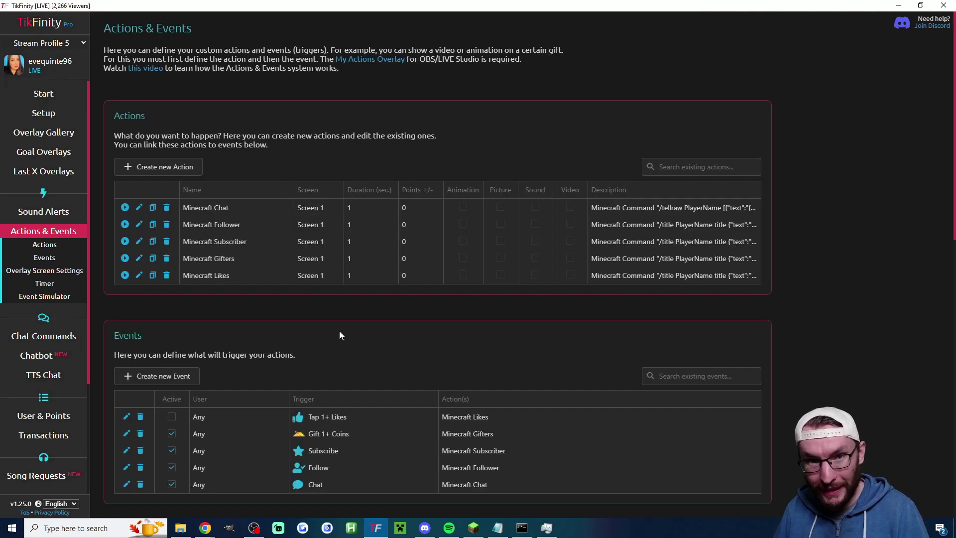
Step: Review the Minecraft Chat action's Exec Minecraft Command and save it
click(140, 208)
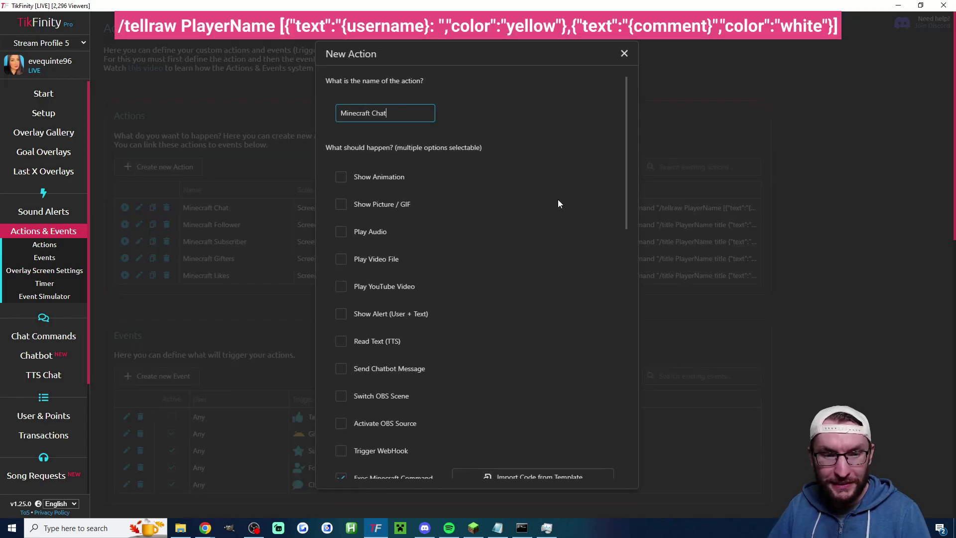
scroll(557, 194, down, 5)
scroll(557, 194, down, 2)
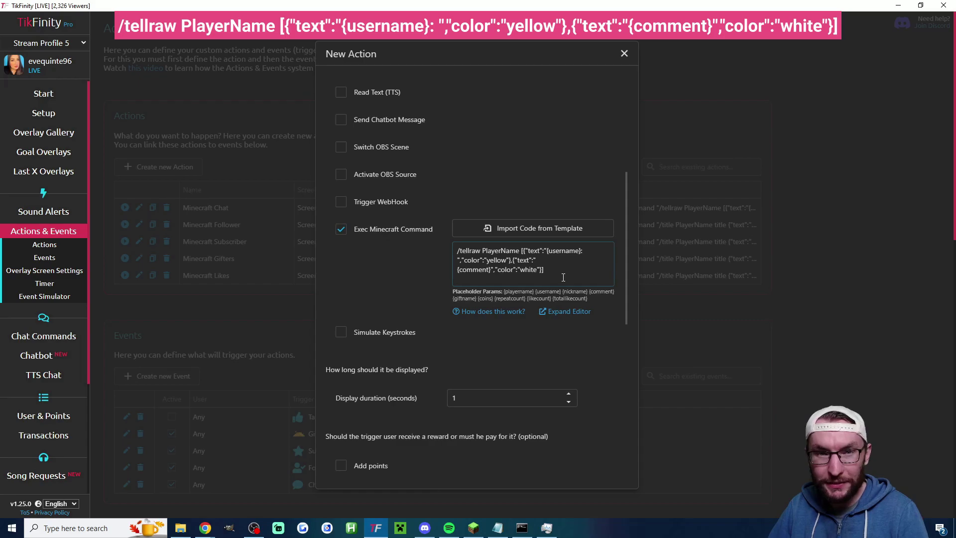
scroll(448, 267, down, 8)
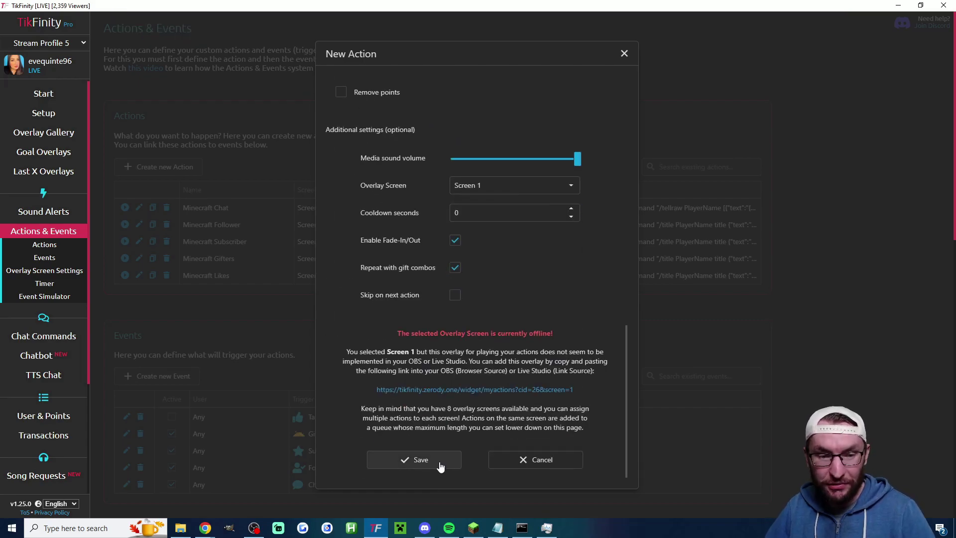
click(440, 464)
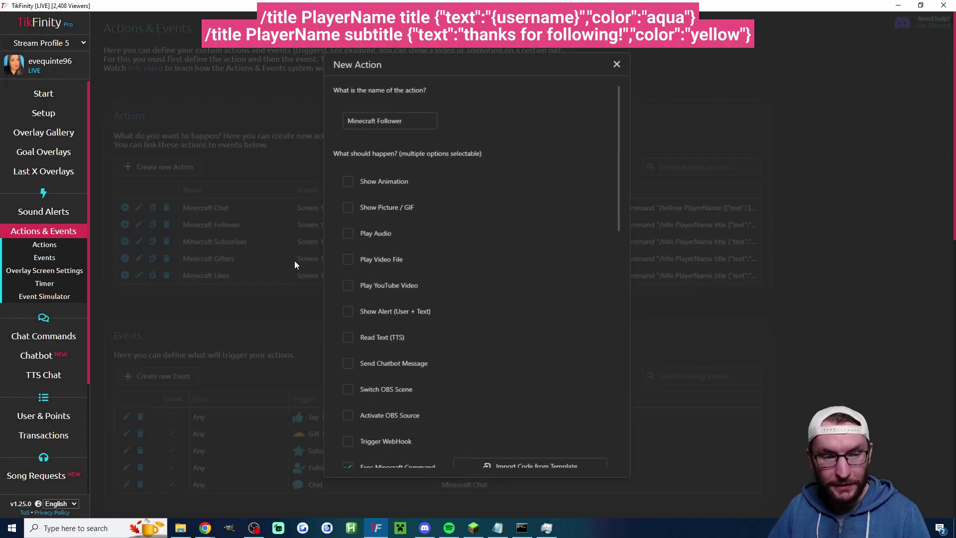
Step: Check the aqua colour in the follower thank-you command and save that action
scroll(503, 267, down, 8)
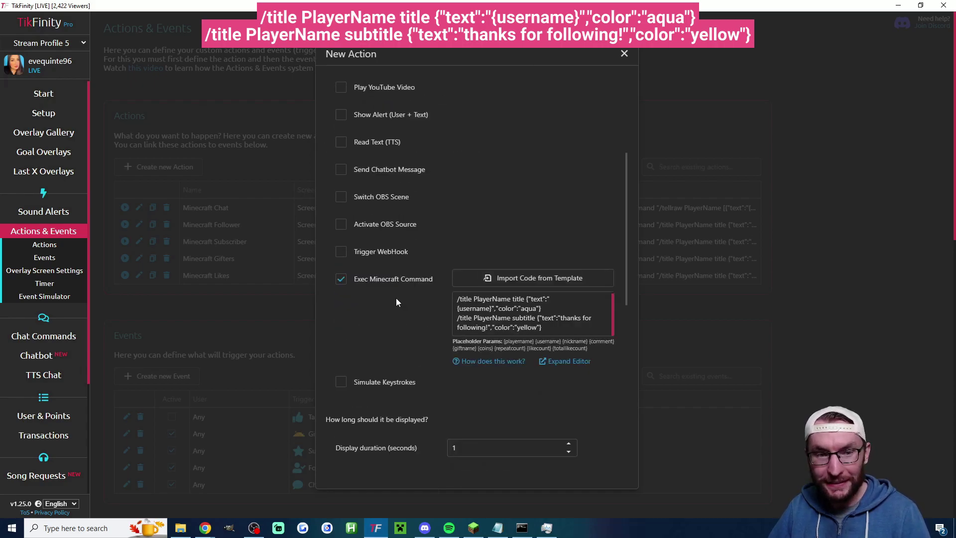
double_click(529, 309)
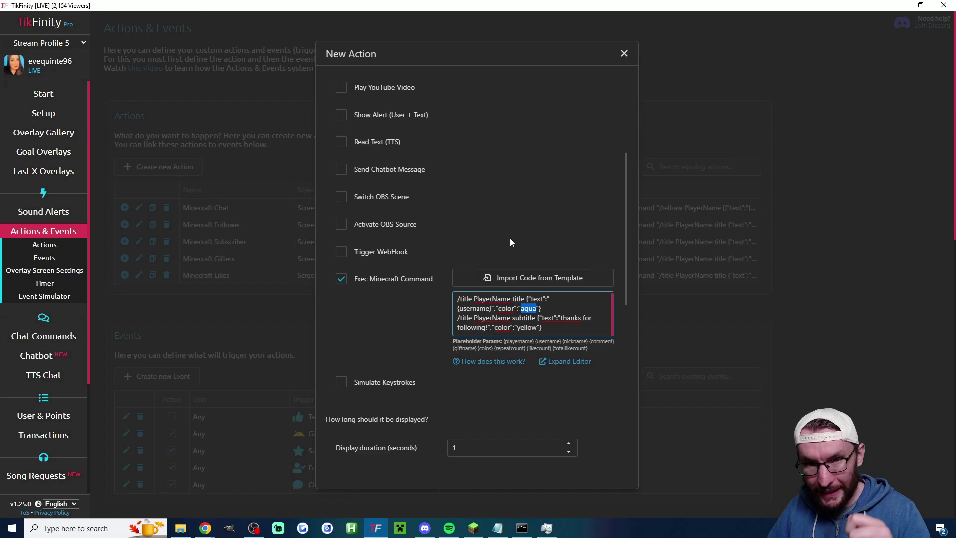
click(414, 343)
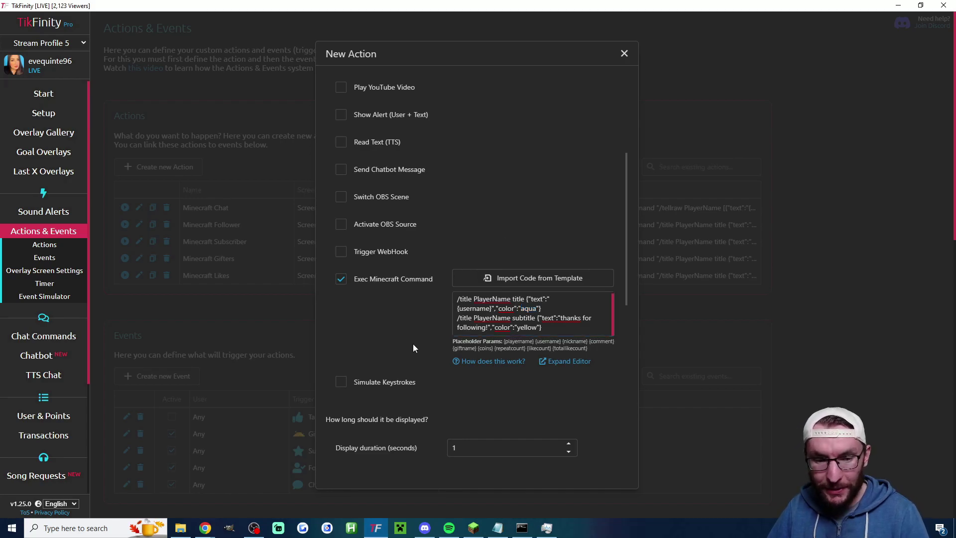
scroll(414, 343, down, 8)
click(436, 465)
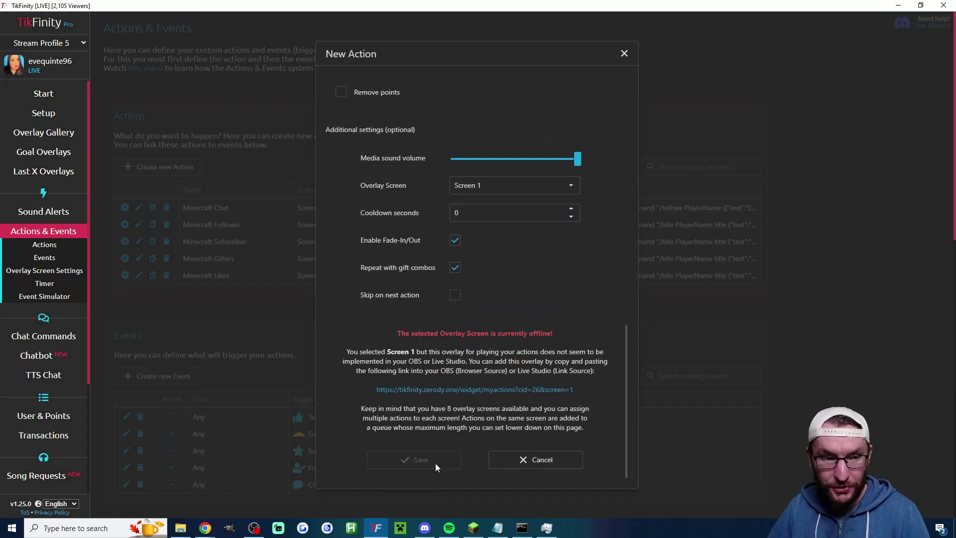
Step: Inspect the Minecraft Subscriber action's execute playsound line, then save the action
click(139, 241)
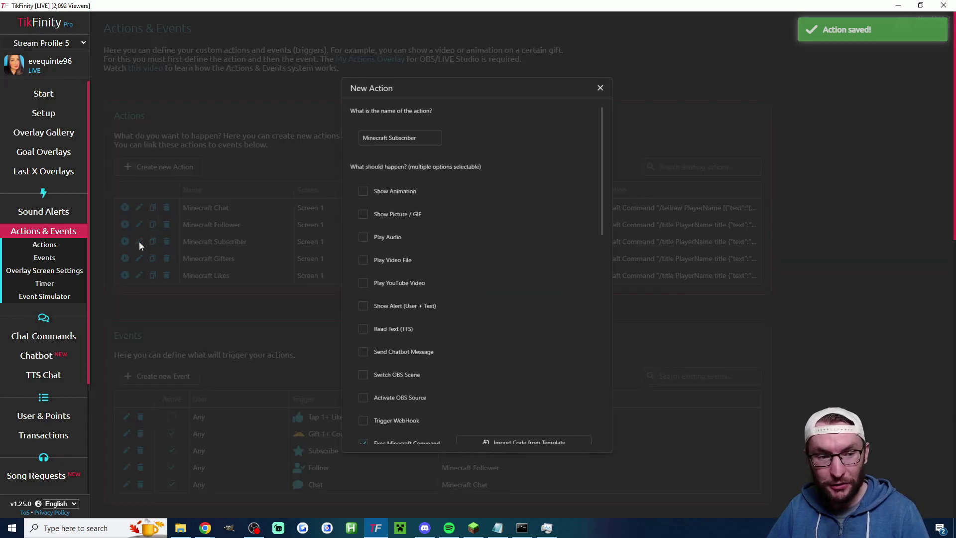
scroll(416, 255, down, 6)
scroll(555, 254, down, 2)
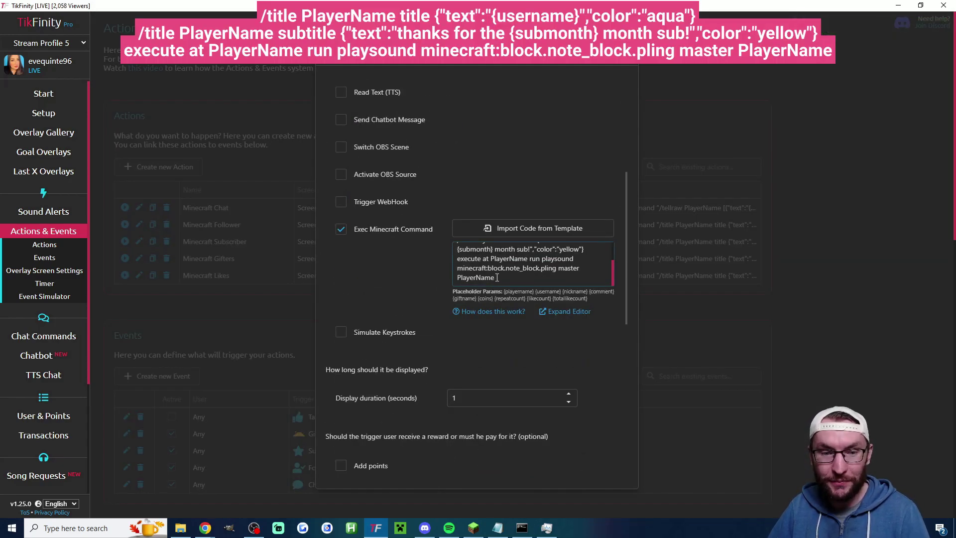
drag(497, 277, 456, 259)
click(535, 274)
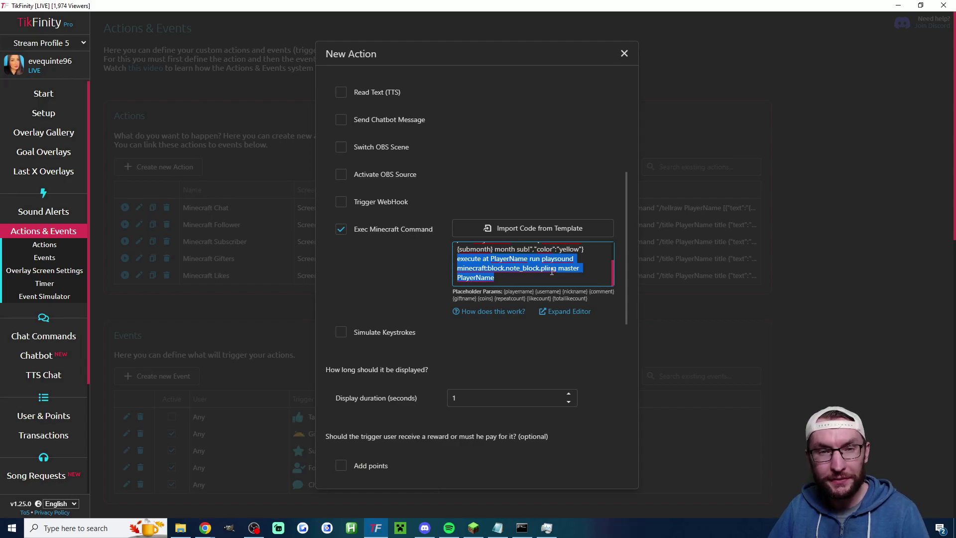
click(413, 281)
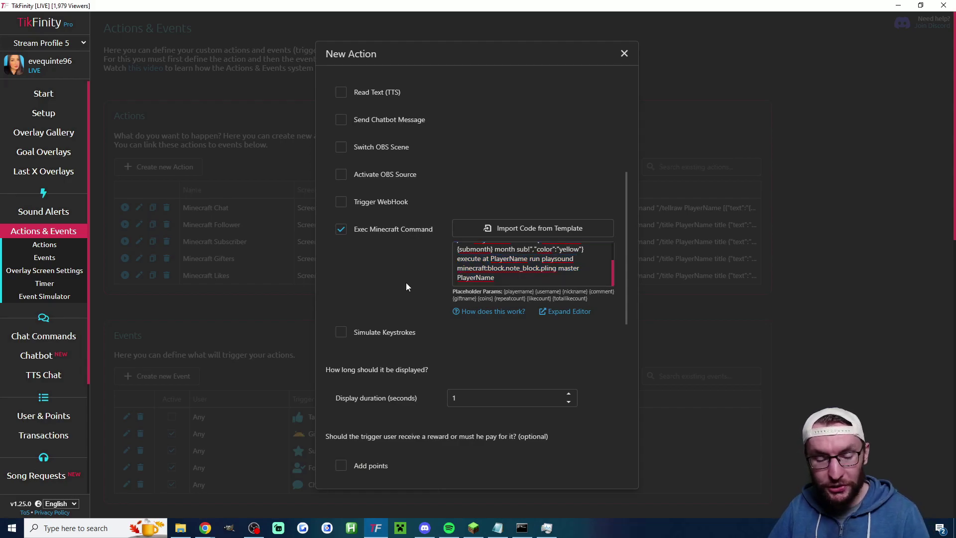
scroll(406, 289, down, 8)
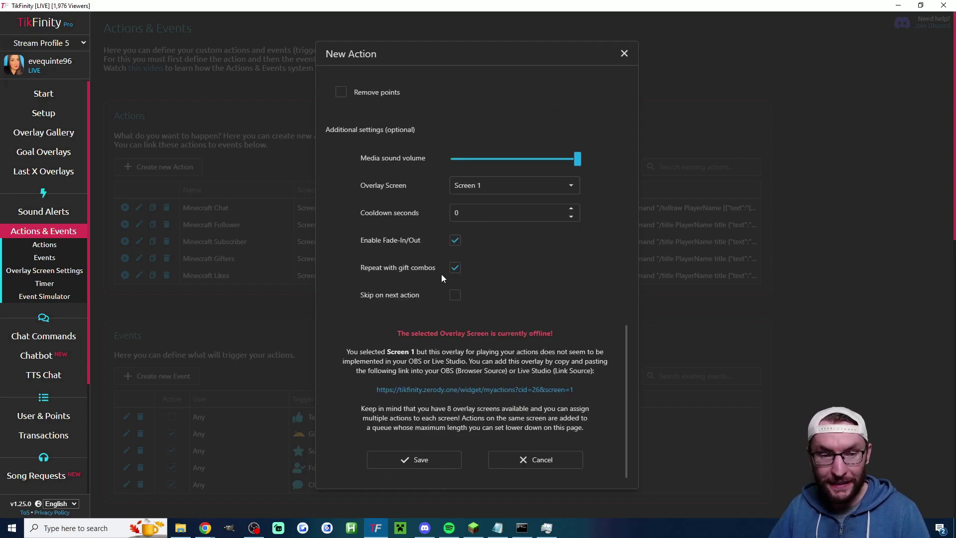
click(413, 459)
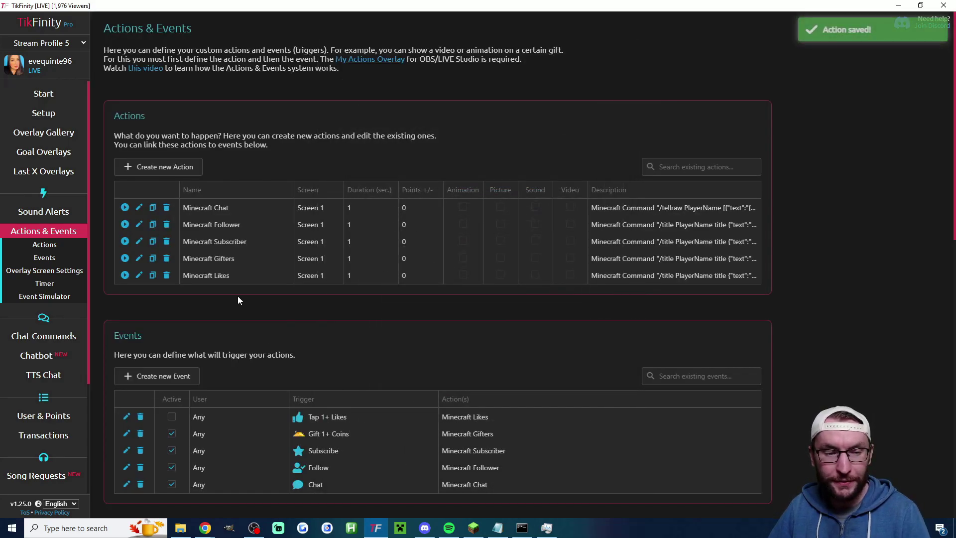
Step: Review the Minecraft Gifters action's playsound command line and save it
click(139, 260)
scroll(548, 249, down, 7)
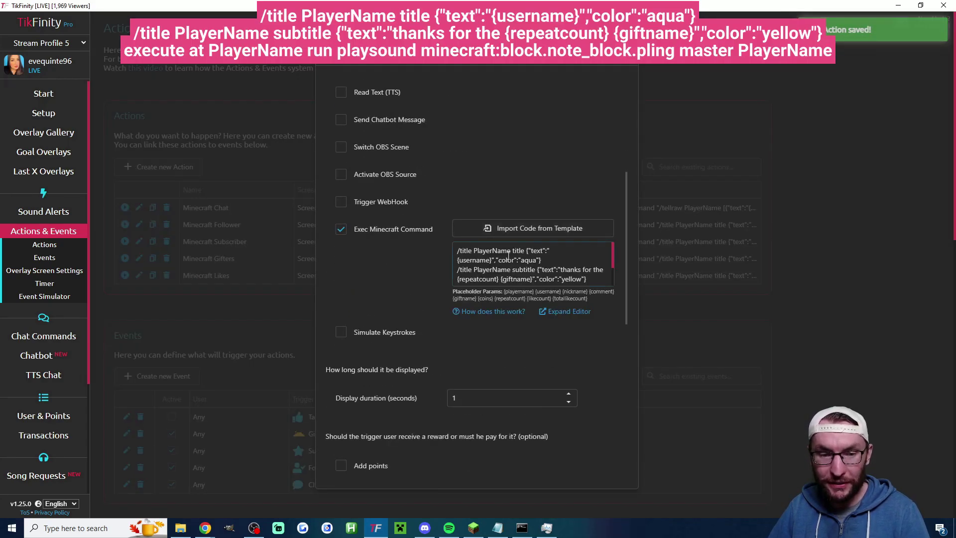
scroll(518, 259, down, 2)
triple_click(500, 277)
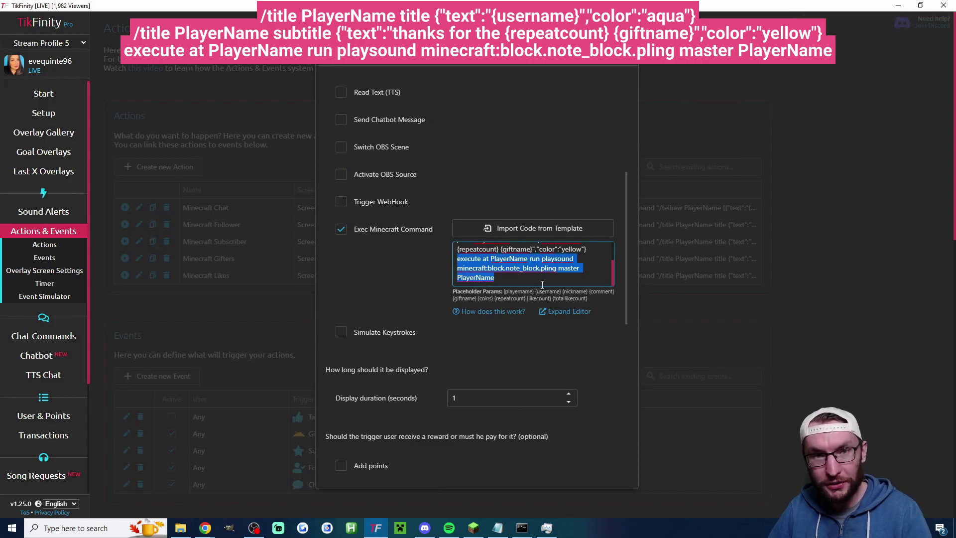
scroll(434, 294, down, 10)
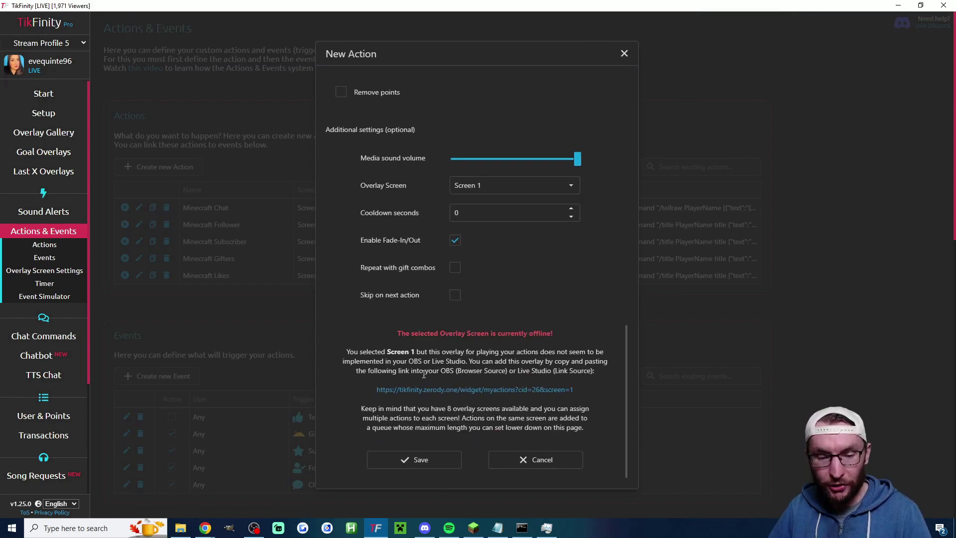
click(416, 460)
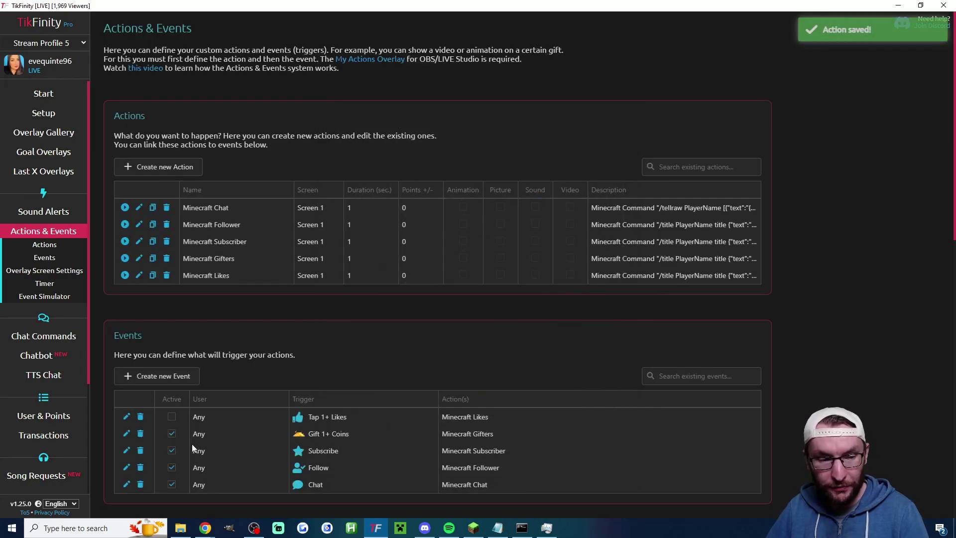
Step: Try 100 as the Gift 1+ Coins minimum coins, then close without keeping it
click(127, 434)
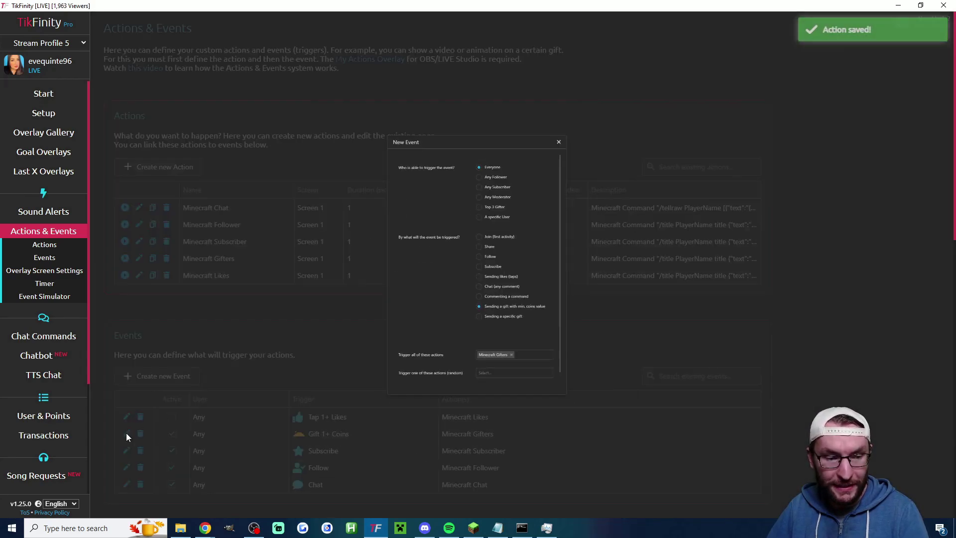
scroll(506, 366, down, 1)
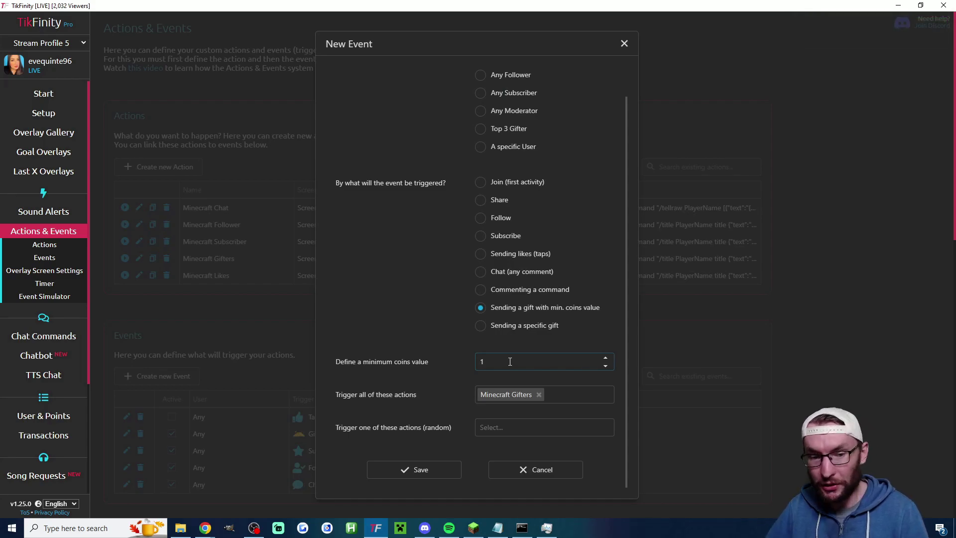
click(510, 362)
text(00)
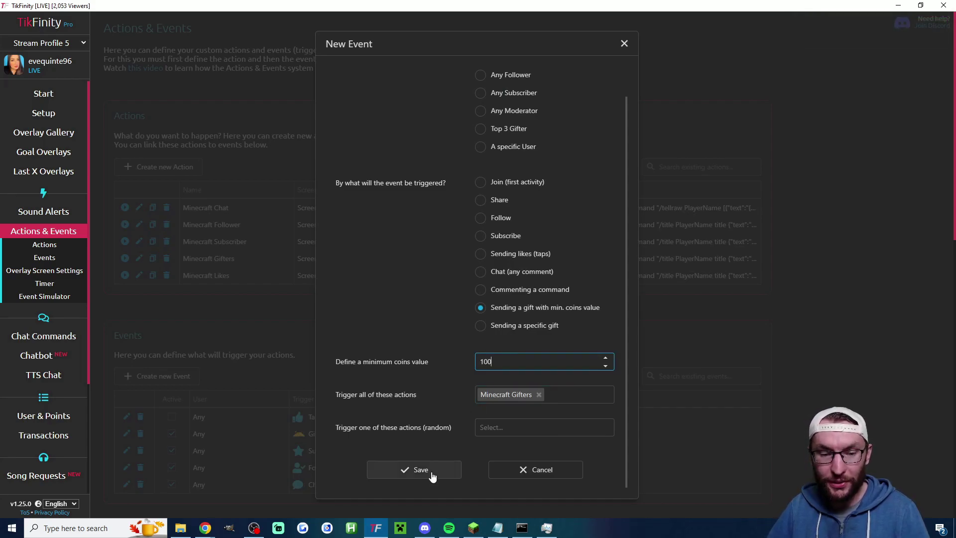
click(542, 470)
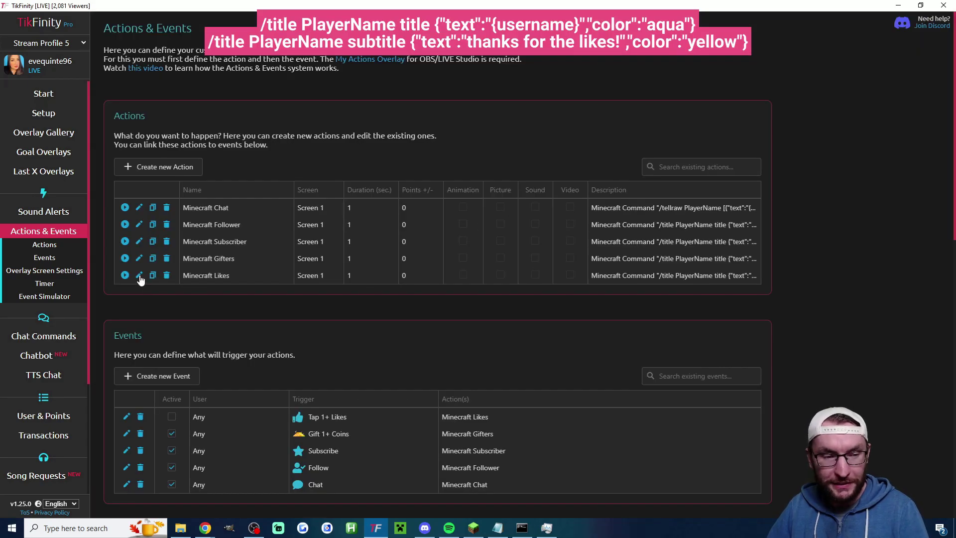
Step: Scroll through the Minecraft Likes action's commands and save it
click(139, 275)
scroll(465, 264, down, 3)
scroll(467, 266, down, 2)
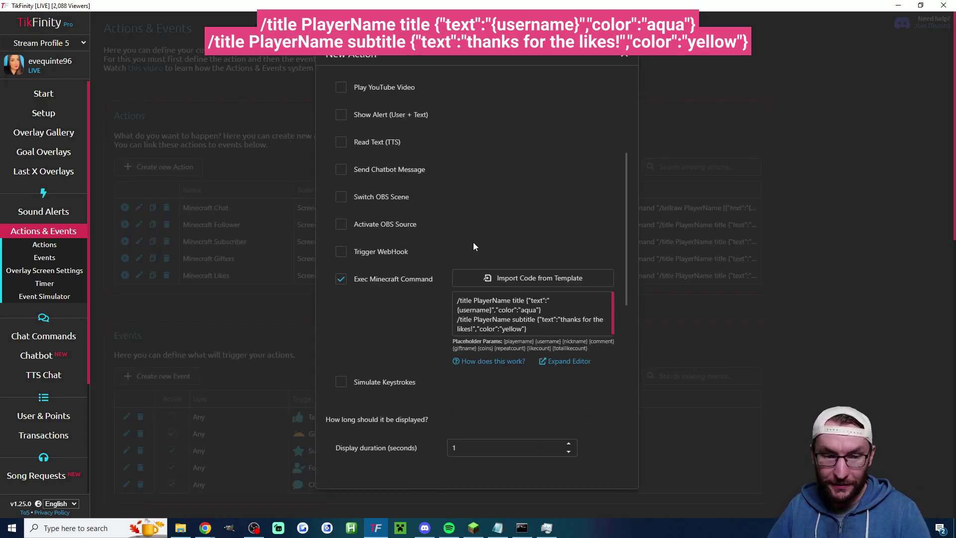
scroll(550, 315, down, 1)
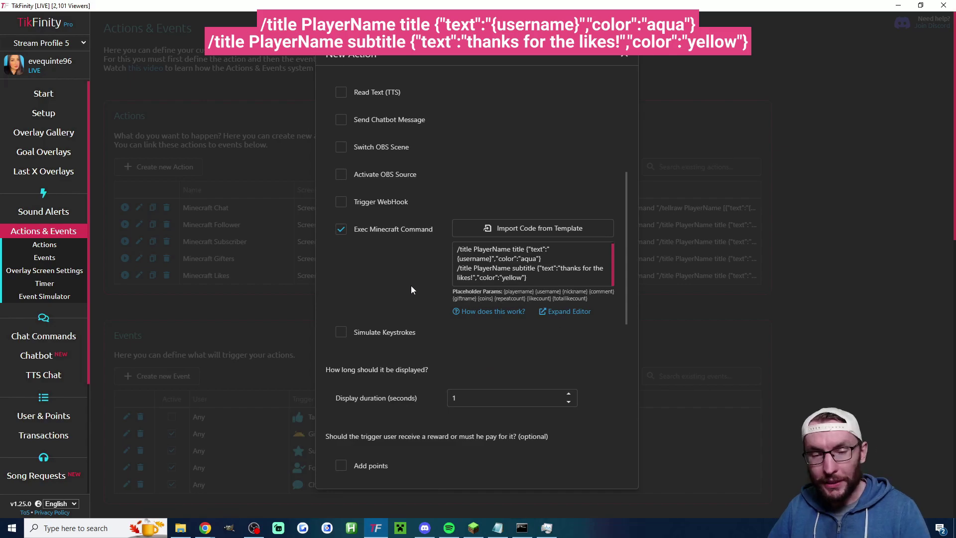
scroll(412, 288, down, 8)
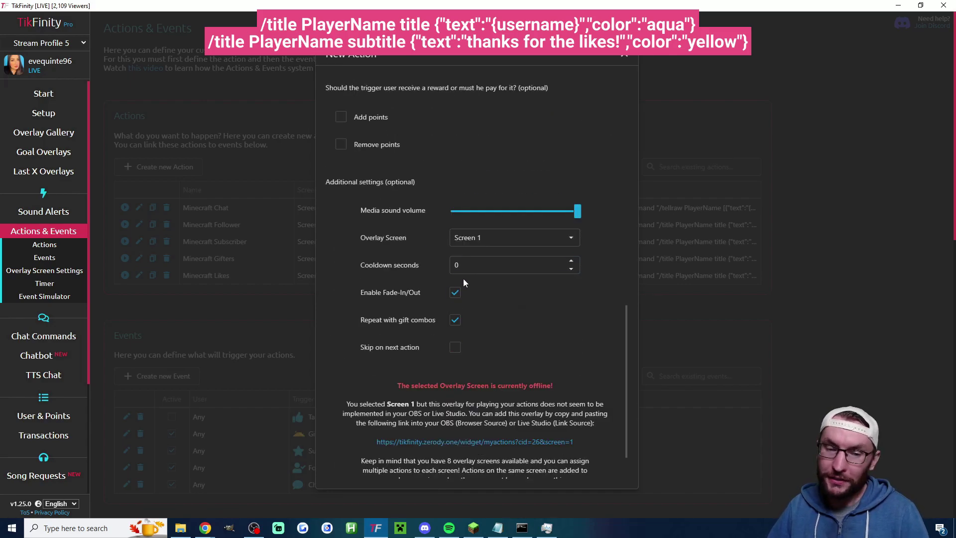
click(427, 458)
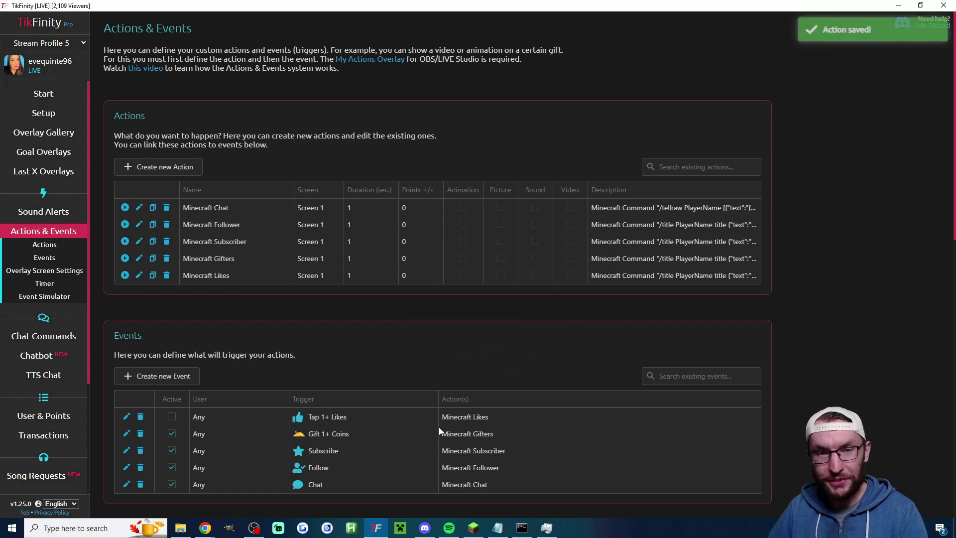
Step: Re-save the Tap 1+ Likes and Gift 1+ Coins events
scroll(360, 312, down, 1)
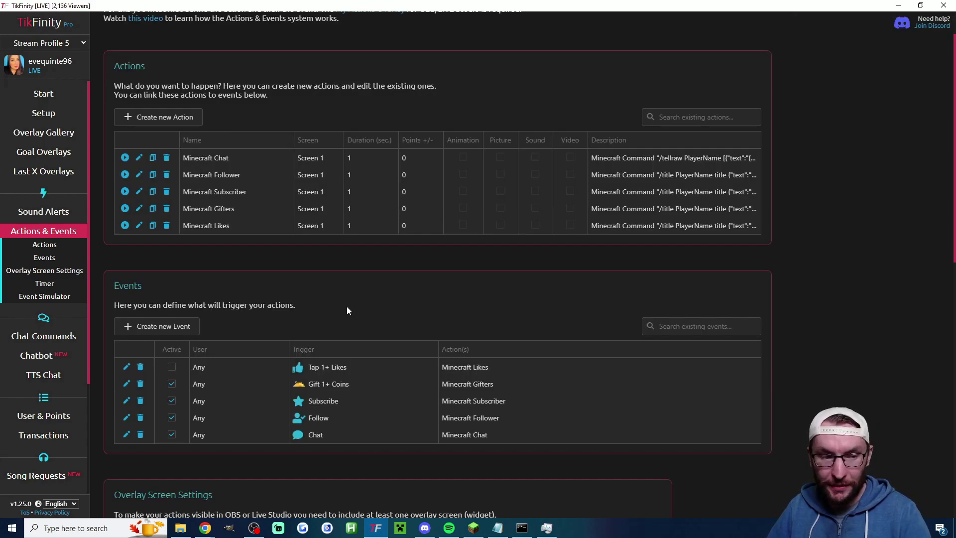
click(127, 366)
scroll(398, 286, down, 1)
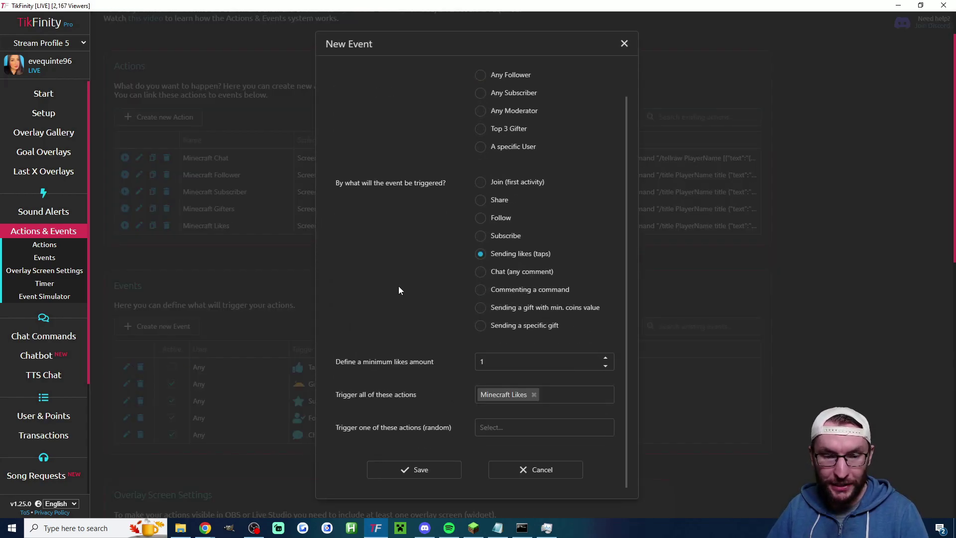
click(418, 471)
click(127, 384)
scroll(423, 427, down, 1)
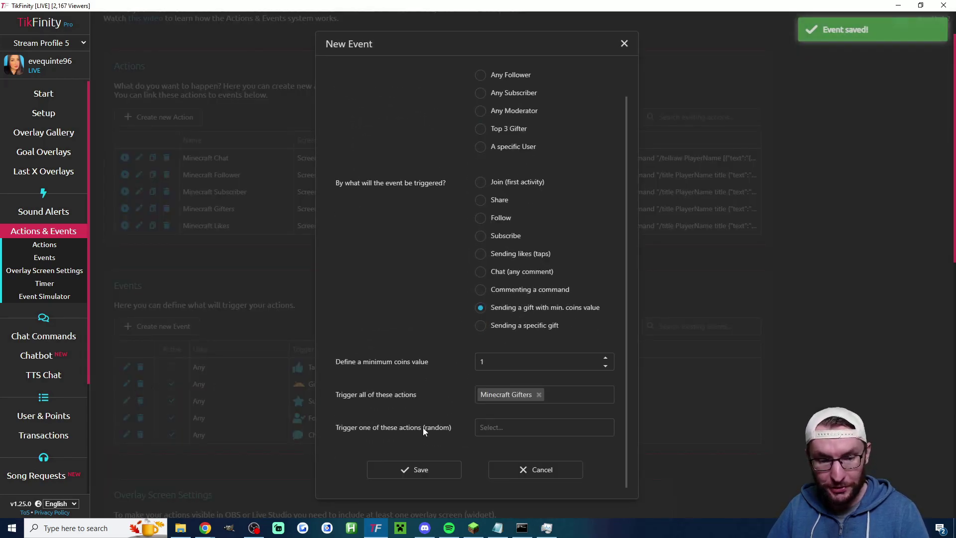
click(421, 469)
Step: Re-save the Subscribe and Follow events, then open the Chat event
click(126, 400)
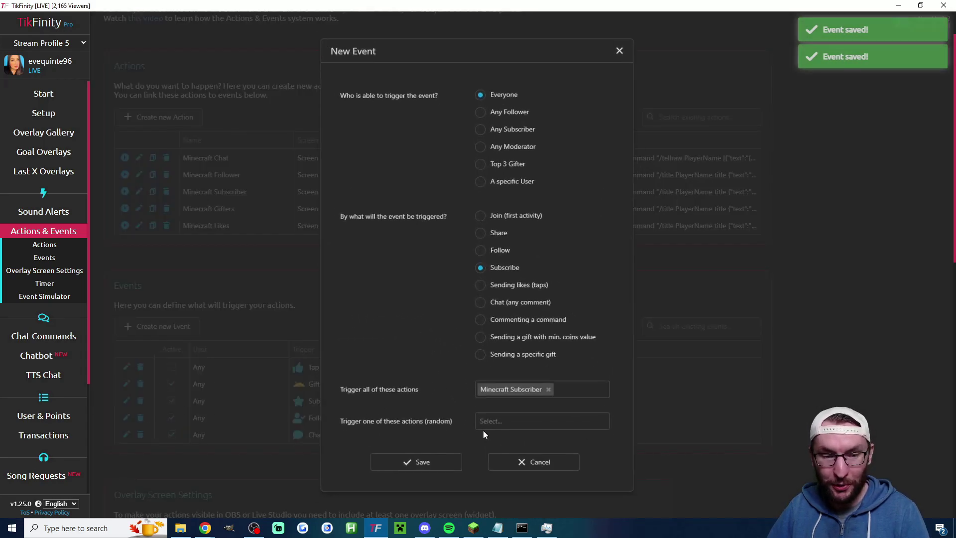
click(421, 469)
click(127, 417)
click(420, 470)
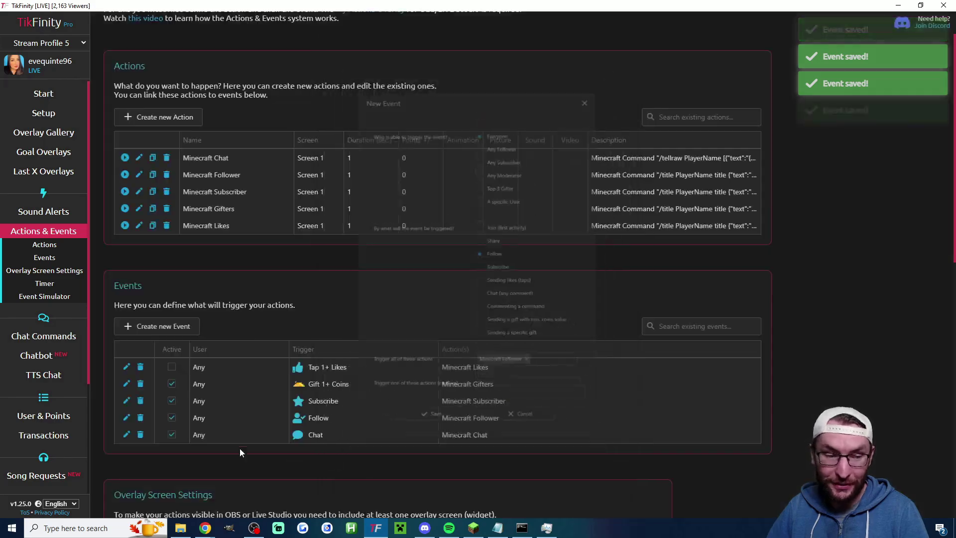
click(126, 434)
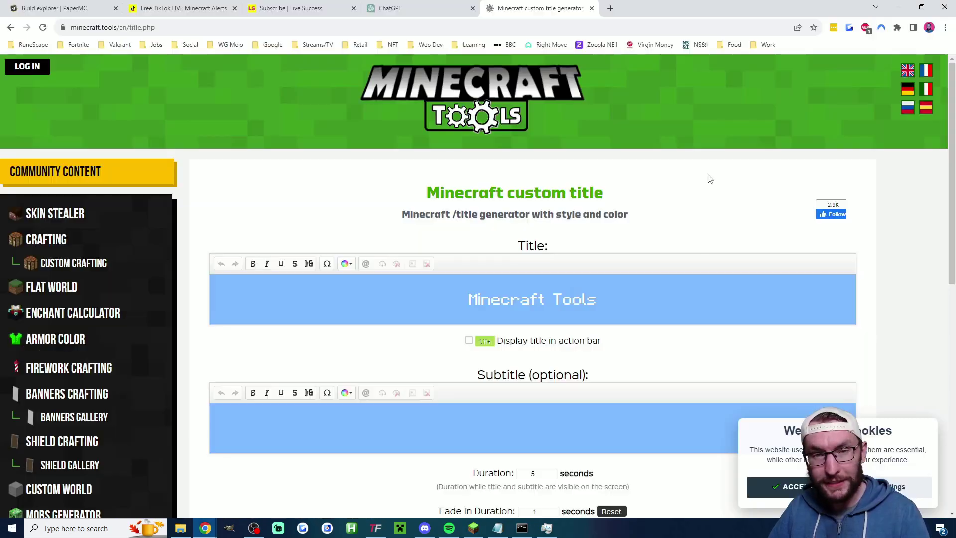
scroll(709, 178, down, 1)
drag(552, 252, 493, 251)
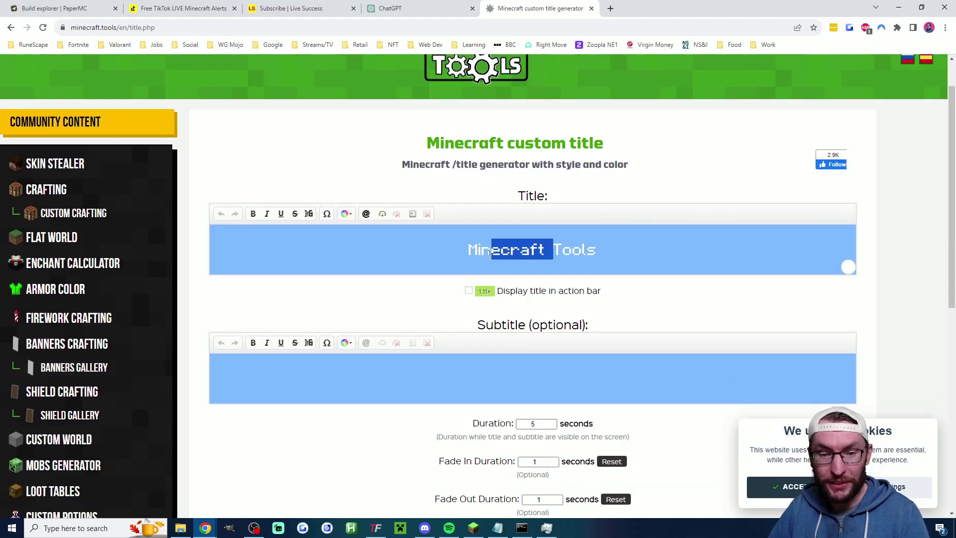
click(498, 251)
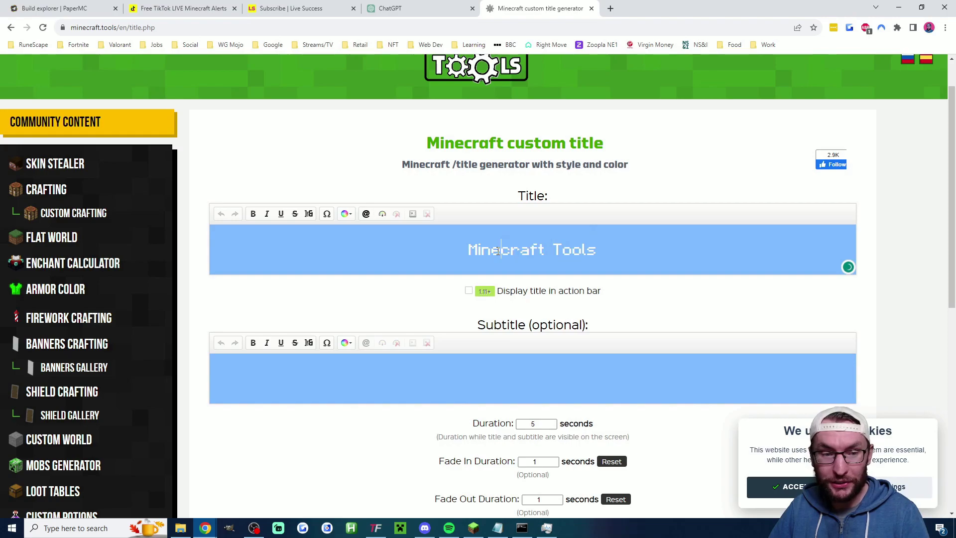
click(535, 380)
scroll(535, 359, down, 4)
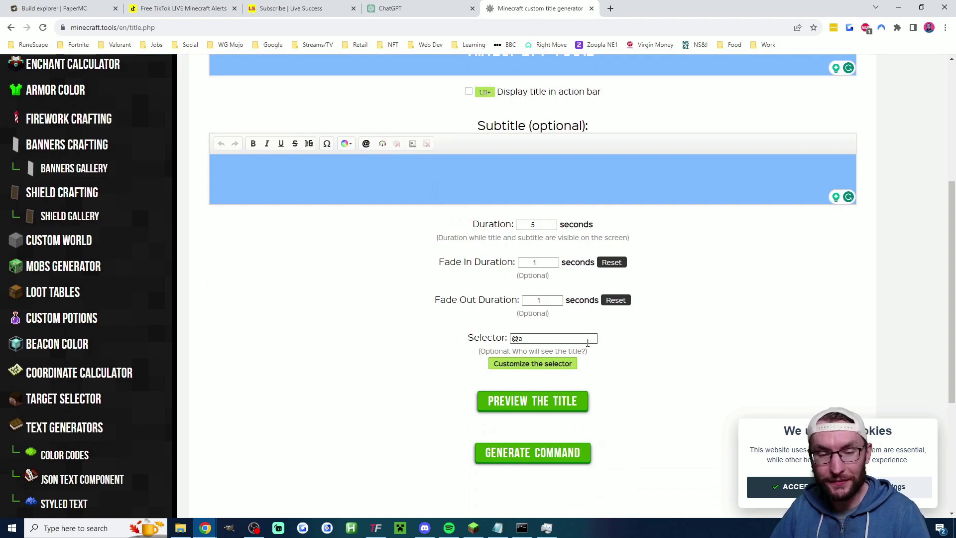
drag(587, 342, 518, 338)
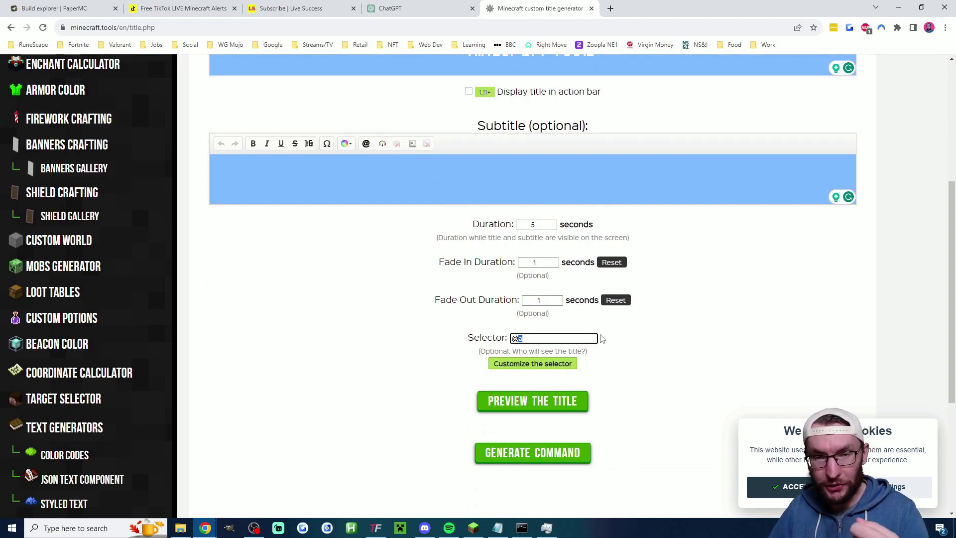
scroll(587, 348, down, 2)
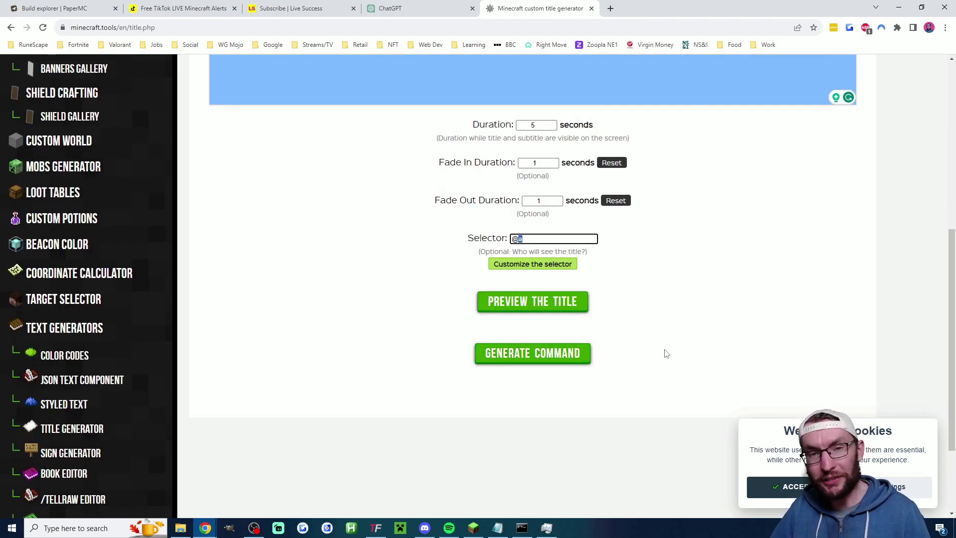
scroll(664, 354, up, 7)
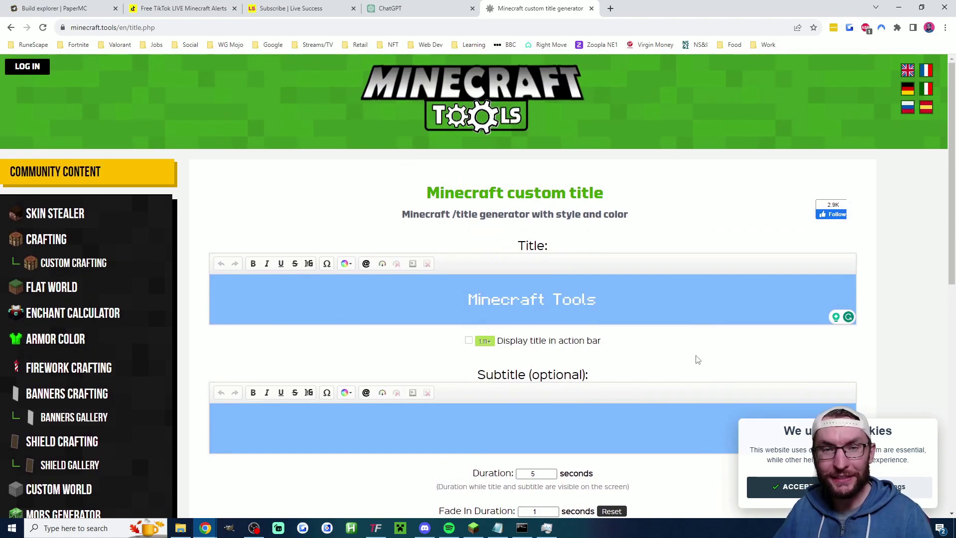